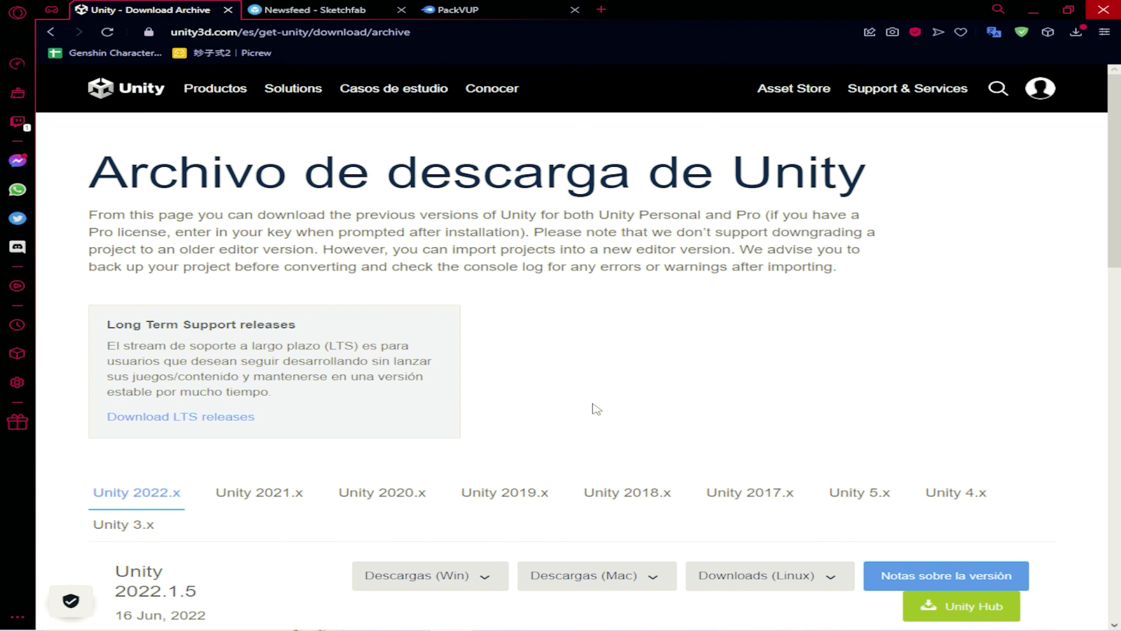
- Scroll the Unity 2018.x archive down to 2018.4.20f1 and highlight its version number
scroll(594, 405, "down", 2)
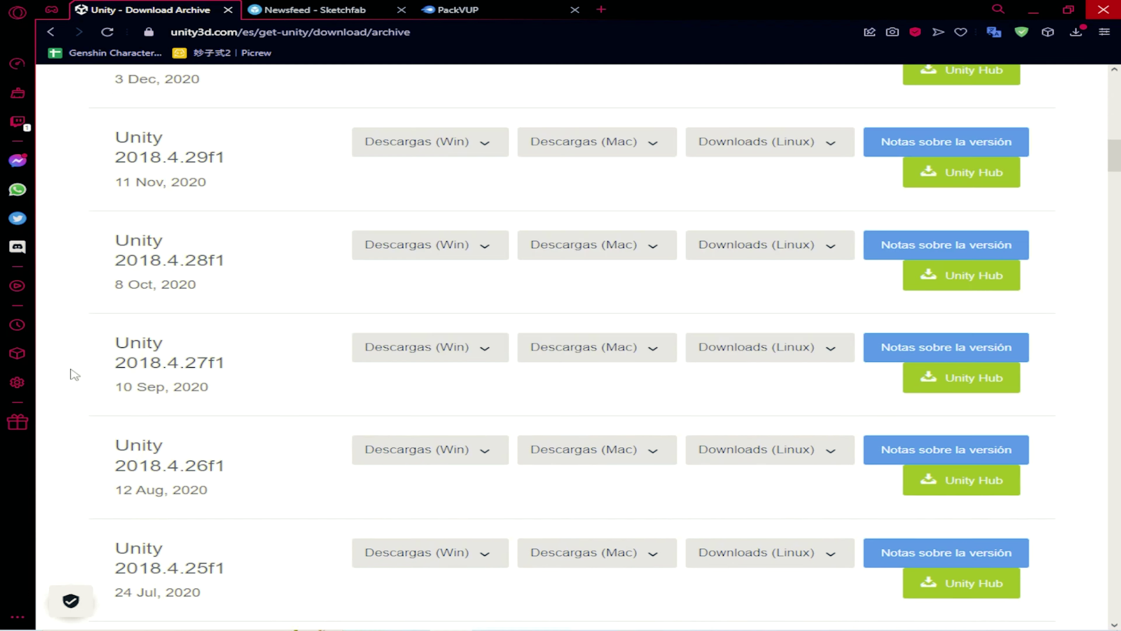
scroll(75, 375, "down", 13)
left_click_drag(114, 376, 240, 382)
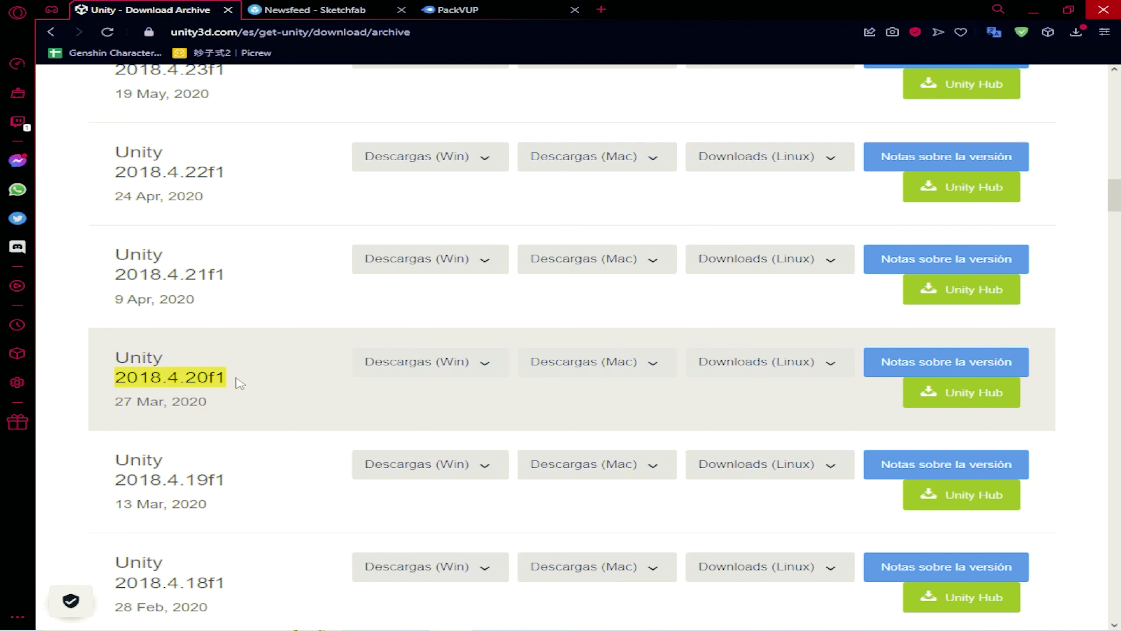
- Bring up the MediaFire PackVUP.unitypackage download page and cross-check it with the Discord assets channel
left_click_drag(455, 10, 309, 10)
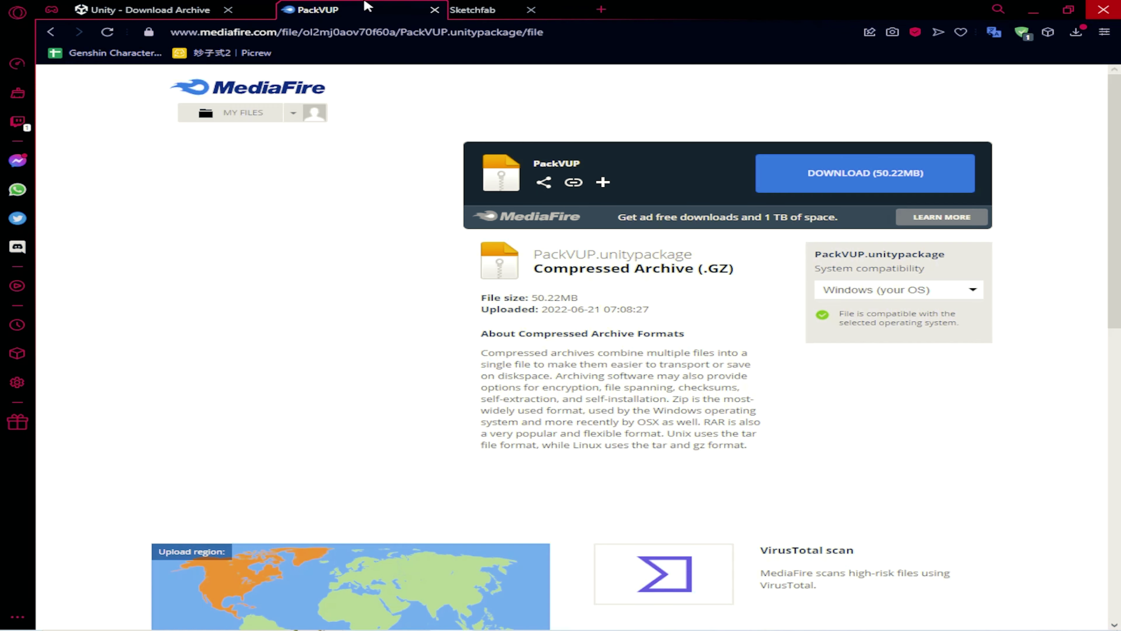
key("alt+Tab")
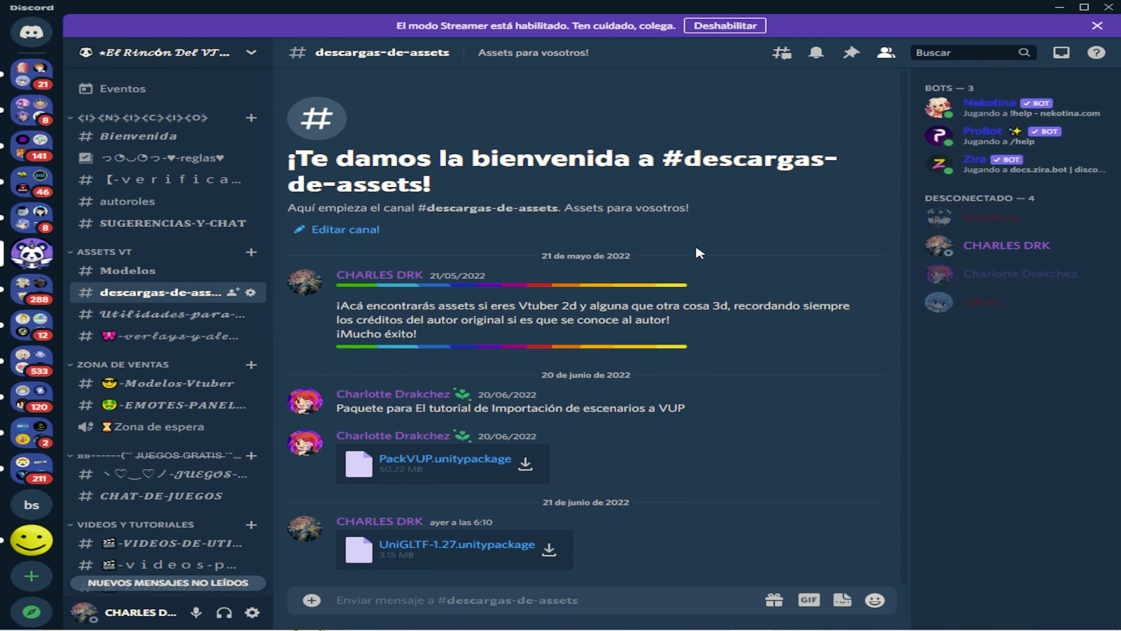
key("alt+Tab")
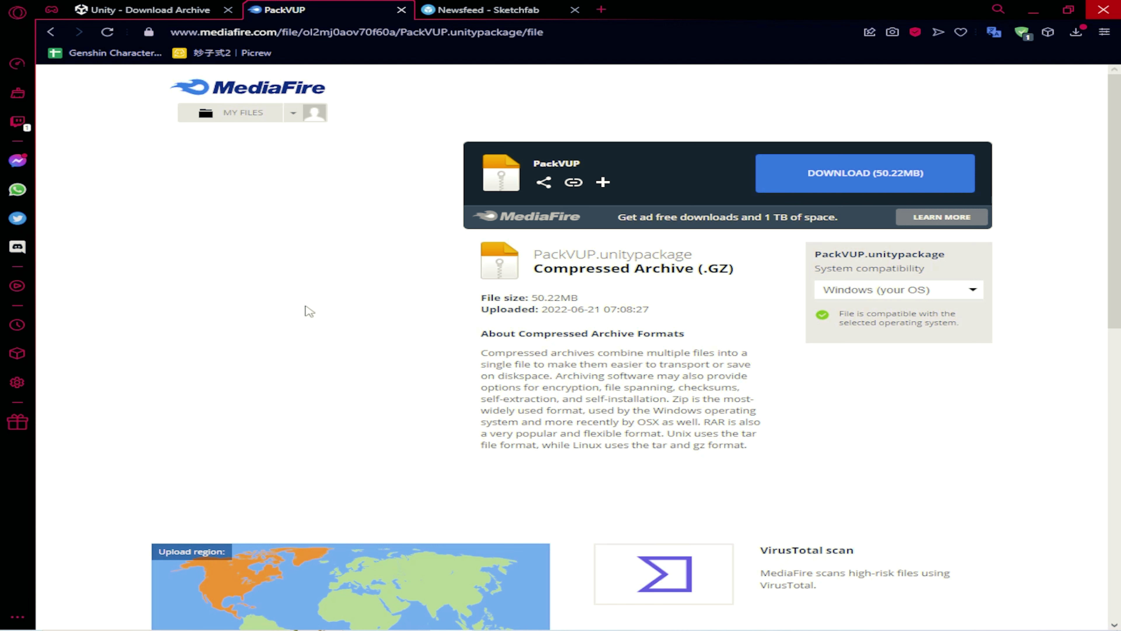
key("alt+Tab")
key("alt+Tab")
- Search Sketchfab for 'room', scroll the downloadable results, and page through the store room models
left_click(514, 6)
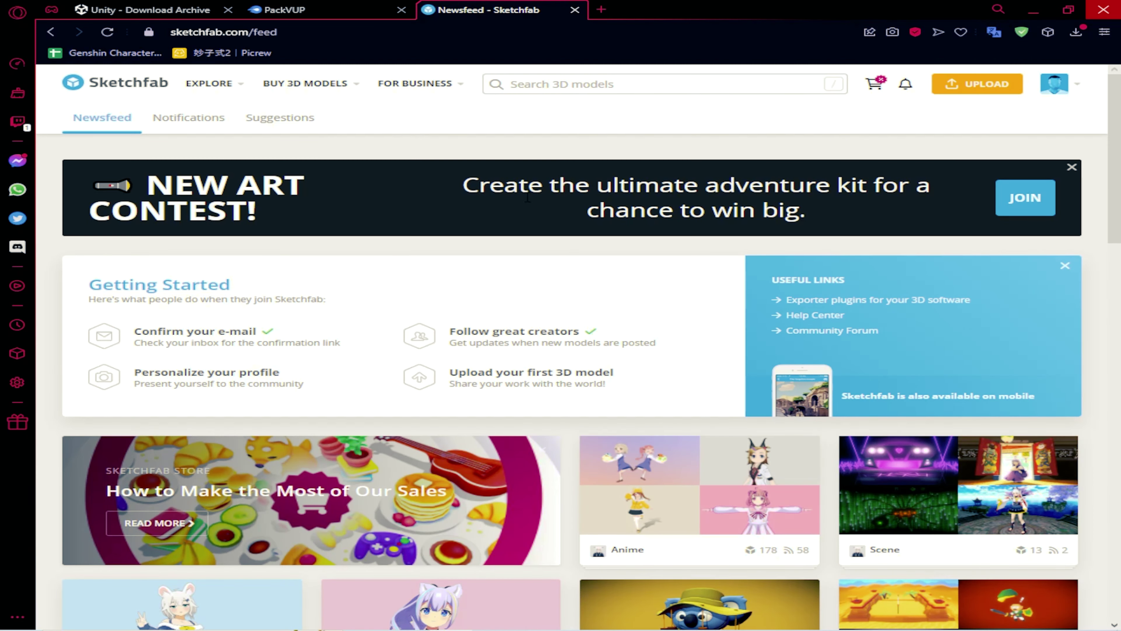
left_click(558, 84)
type("room")
key("Return")
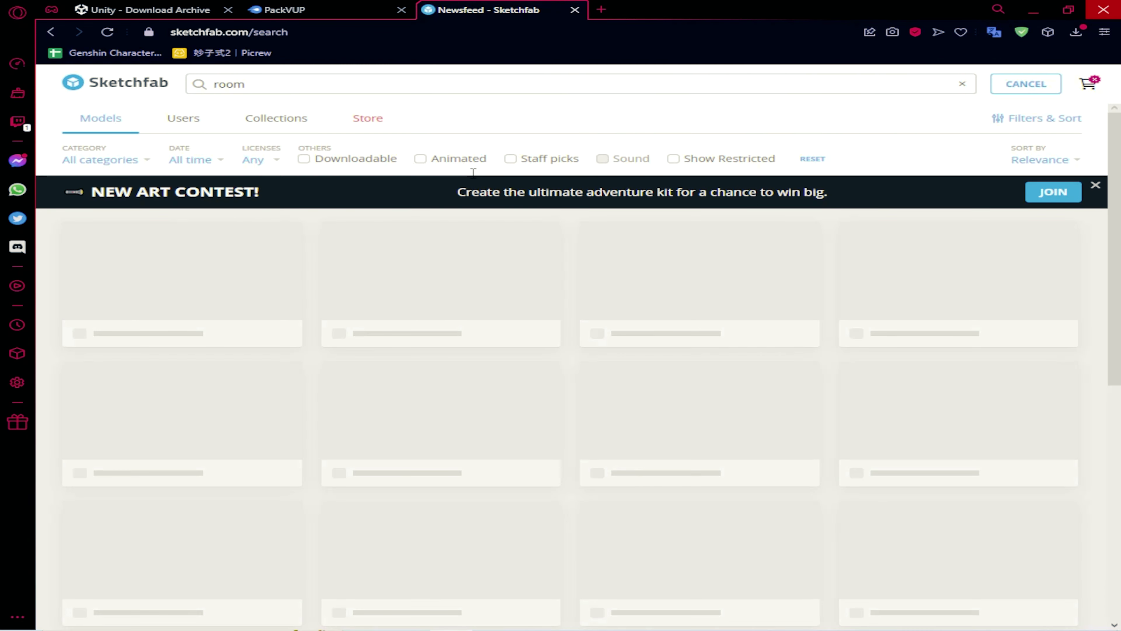
scroll(486, 397, "down", 3)
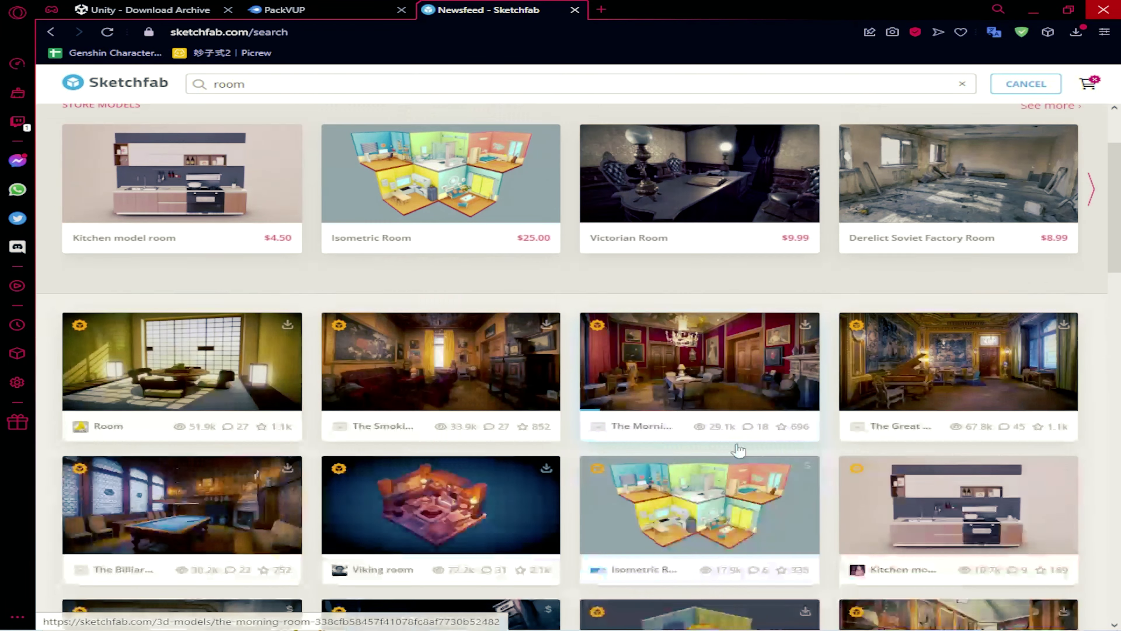
scroll(499, 407, "down", 8)
scroll(512, 415, "down", 5)
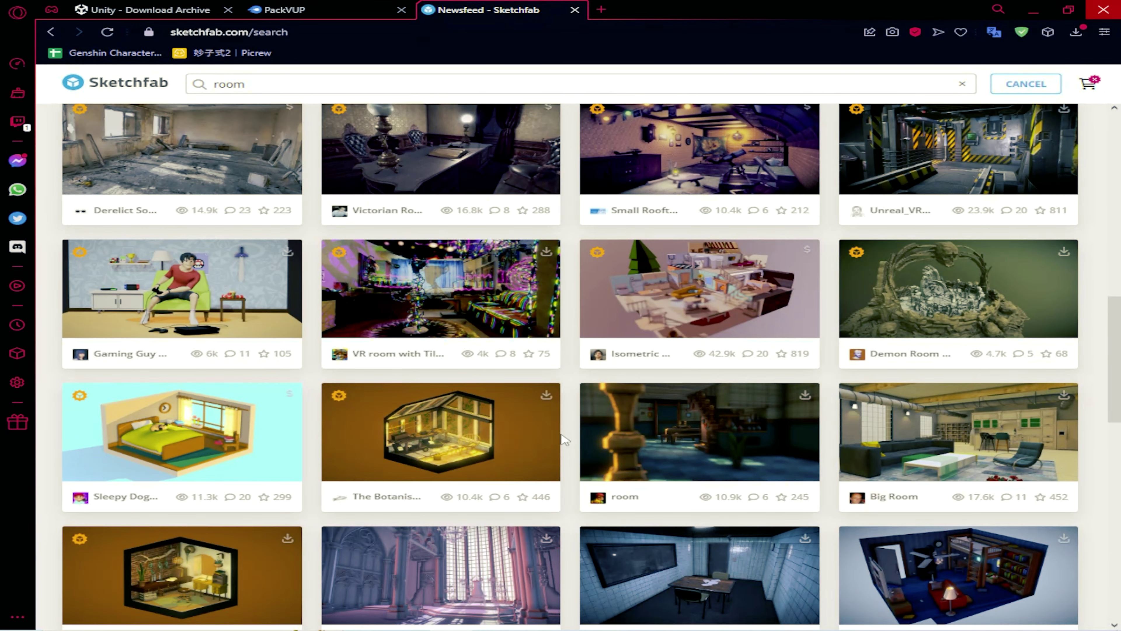
scroll(562, 437, "down", 6)
scroll(1090, 307, "up", 20)
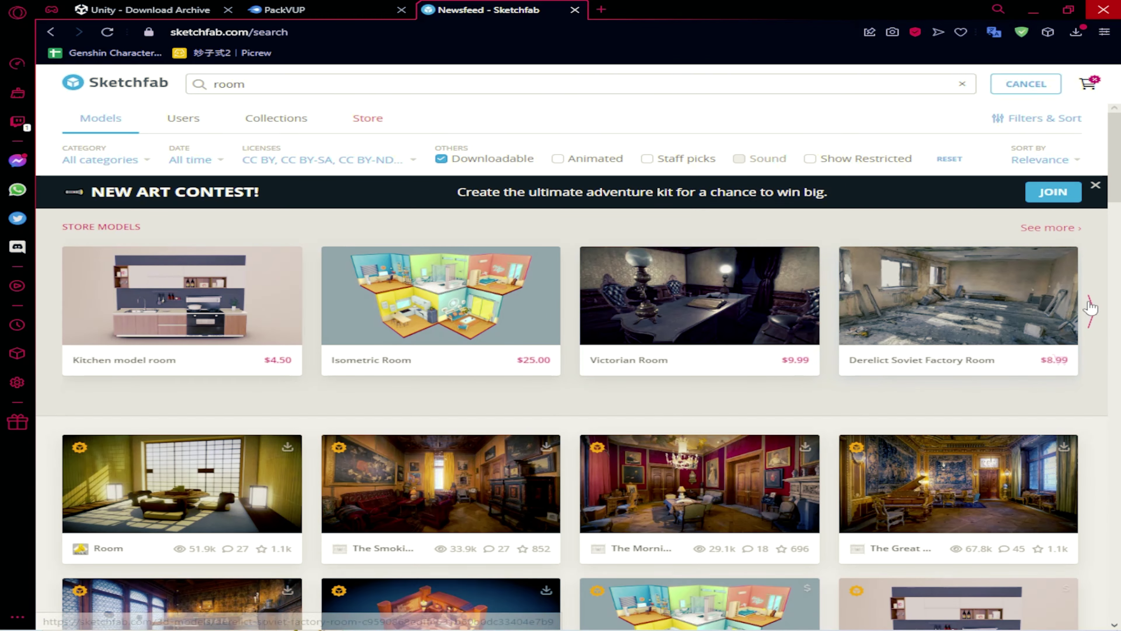
left_click(1091, 307)
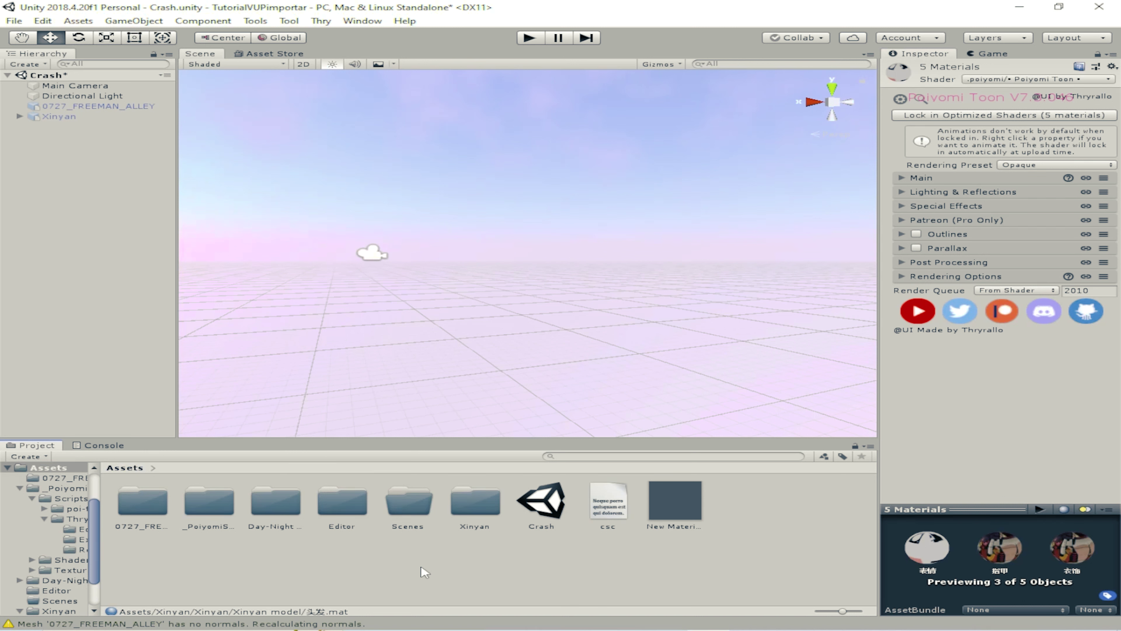
- Confirm the Editor folder contains BuildBundle, return to Assets, and bring up the Vrm package folder
left_click(227, 504)
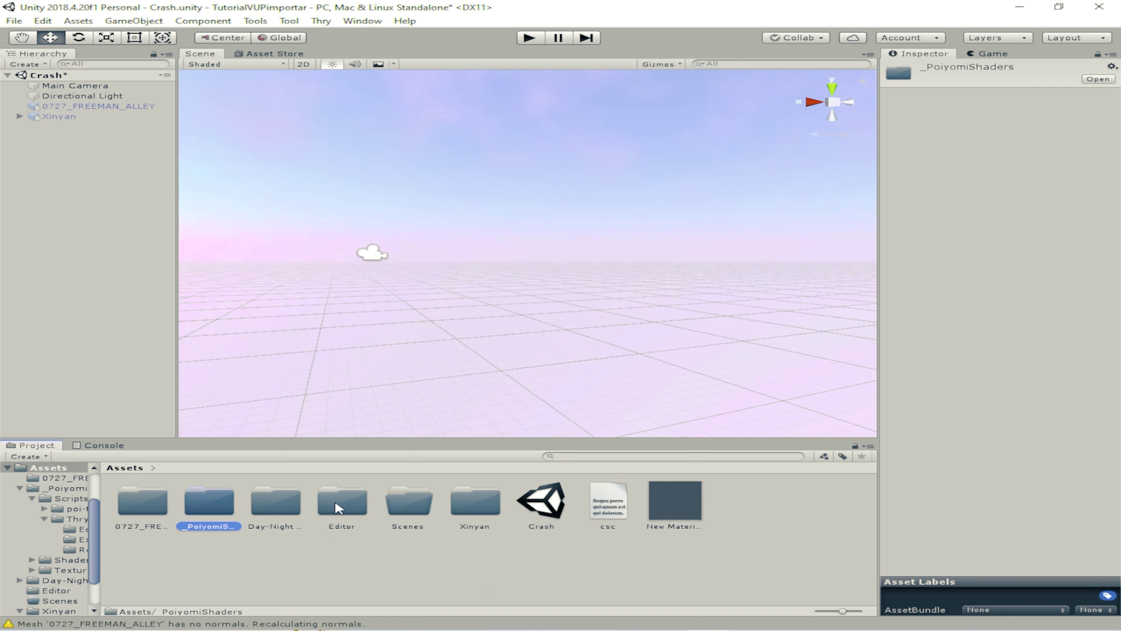
double_click(338, 508)
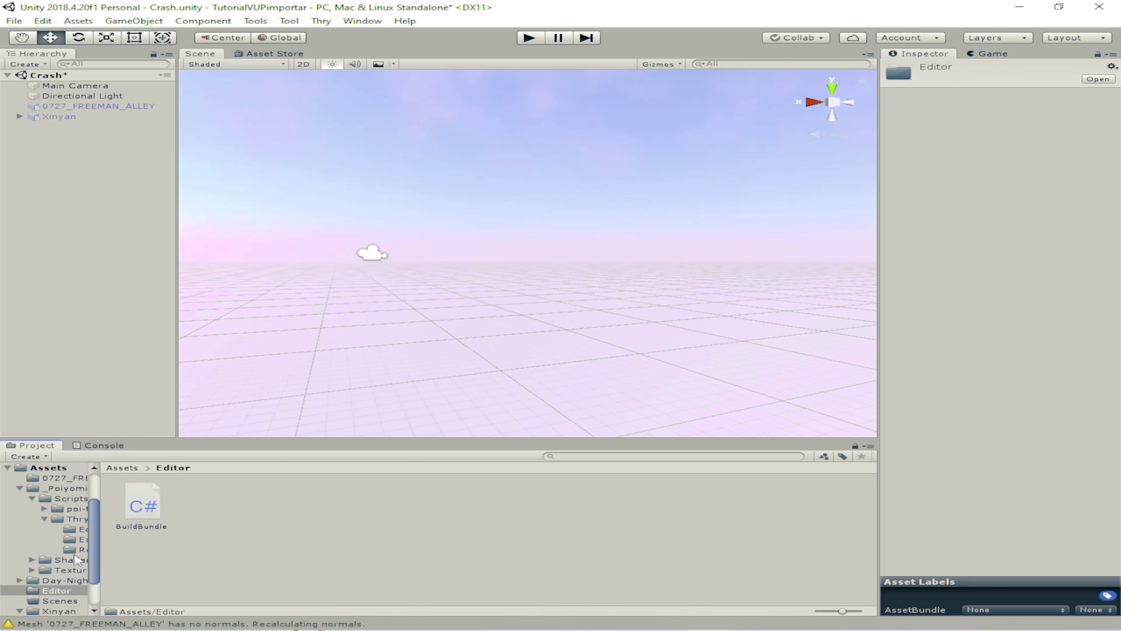
left_click(123, 467)
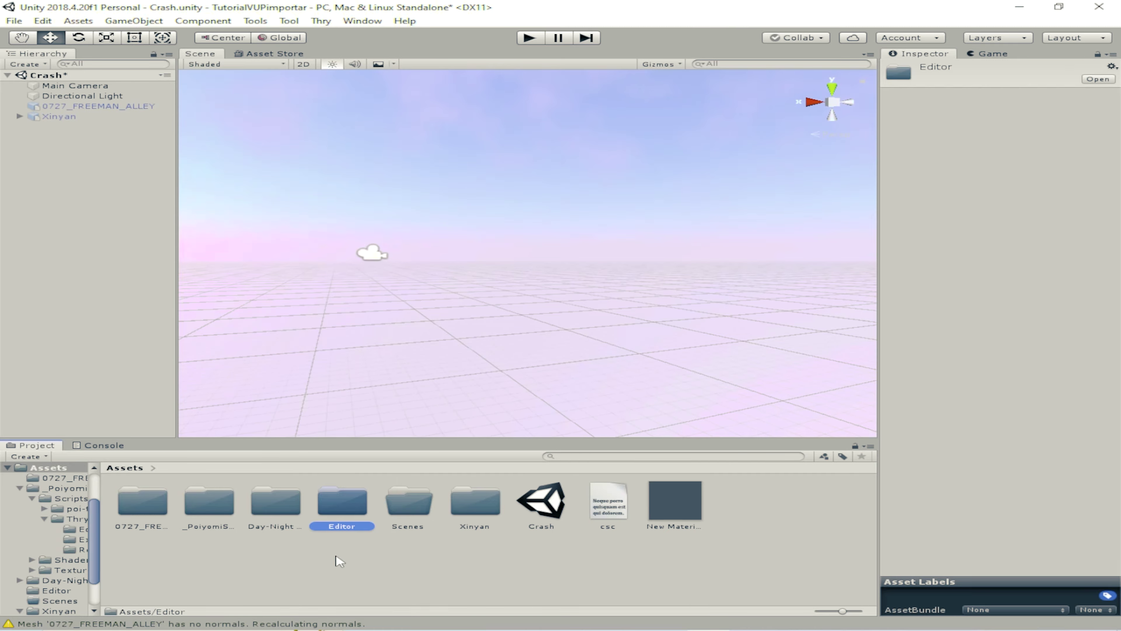
left_click(484, 624)
- Drag PackVUP.unitypackage into the Project panel and dismiss the nothing-to-import notice
scroll(821, 353, "down", 2)
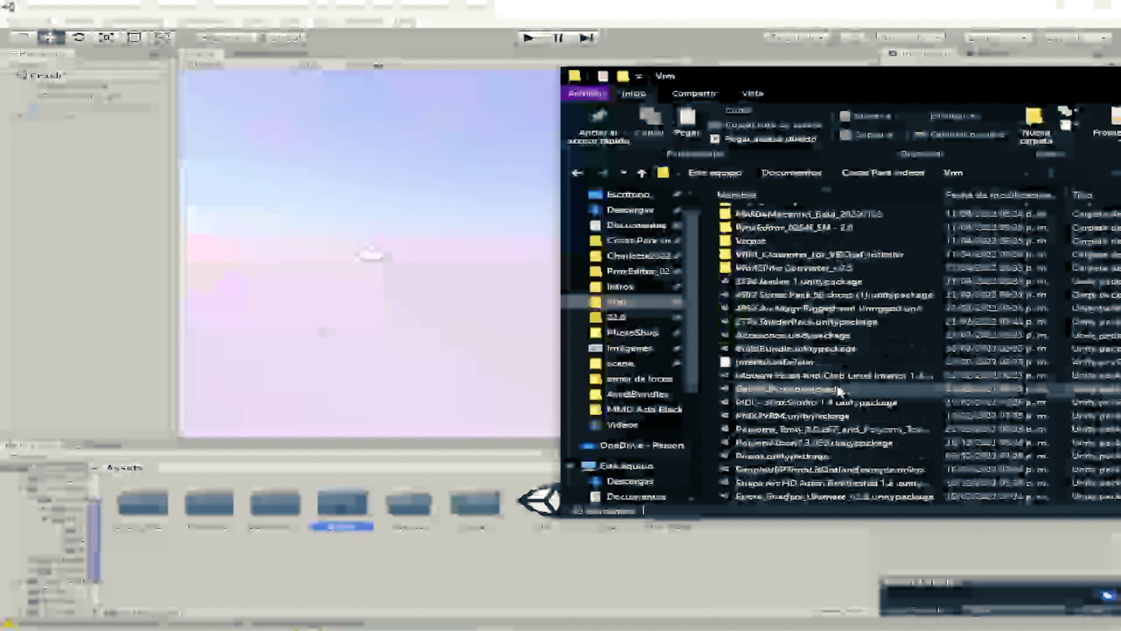
scroll(821, 428, "down", 1)
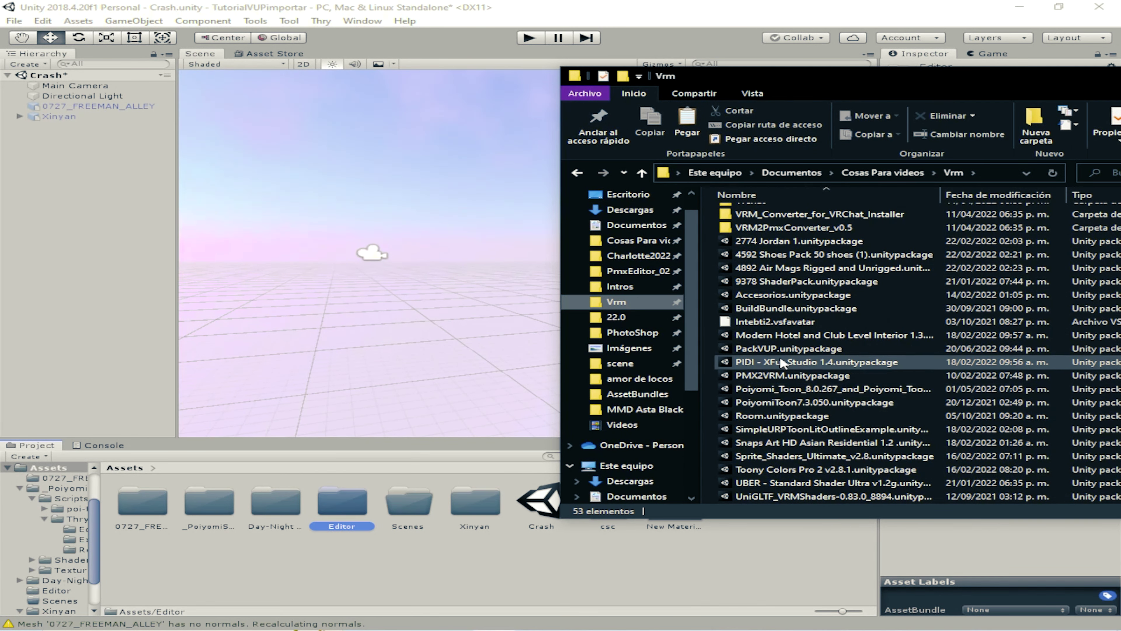
mouse_move(774, 349)
left_mouse_down()
mouse_move(418, 468)
mouse_move(416, 557)
left_mouse_up()
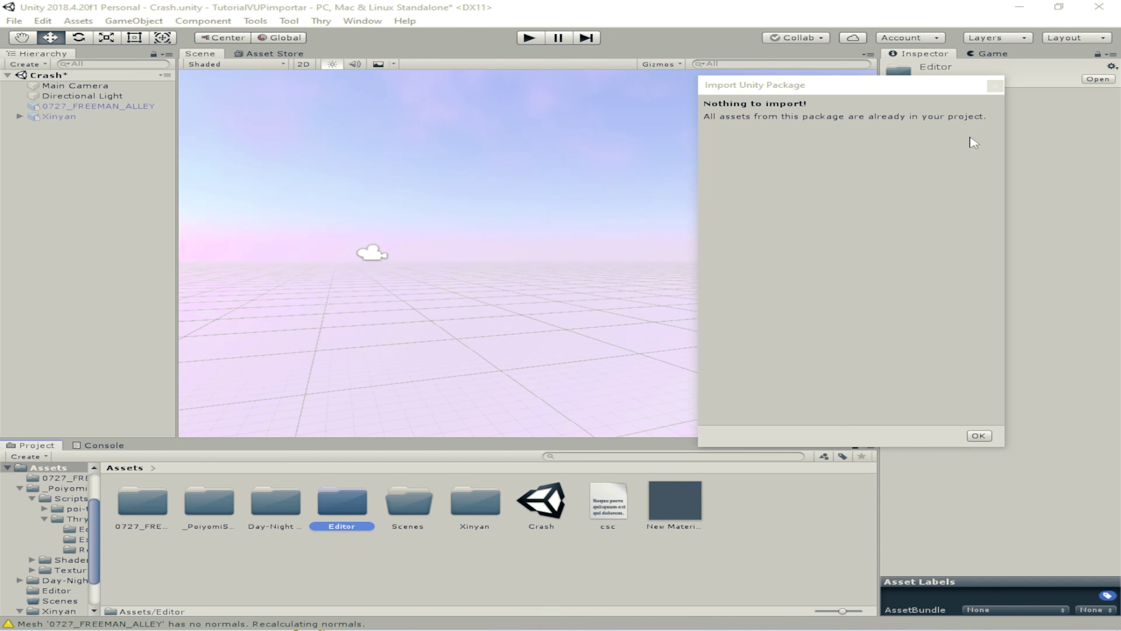
left_click_drag(801, 87, 450, 113)
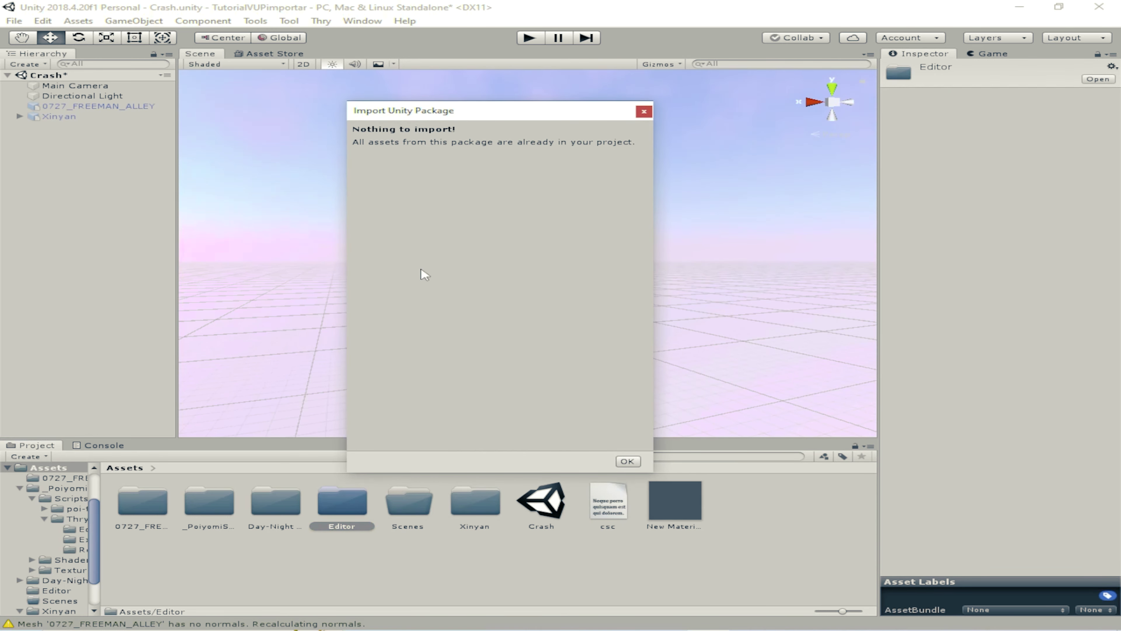
left_click(628, 462)
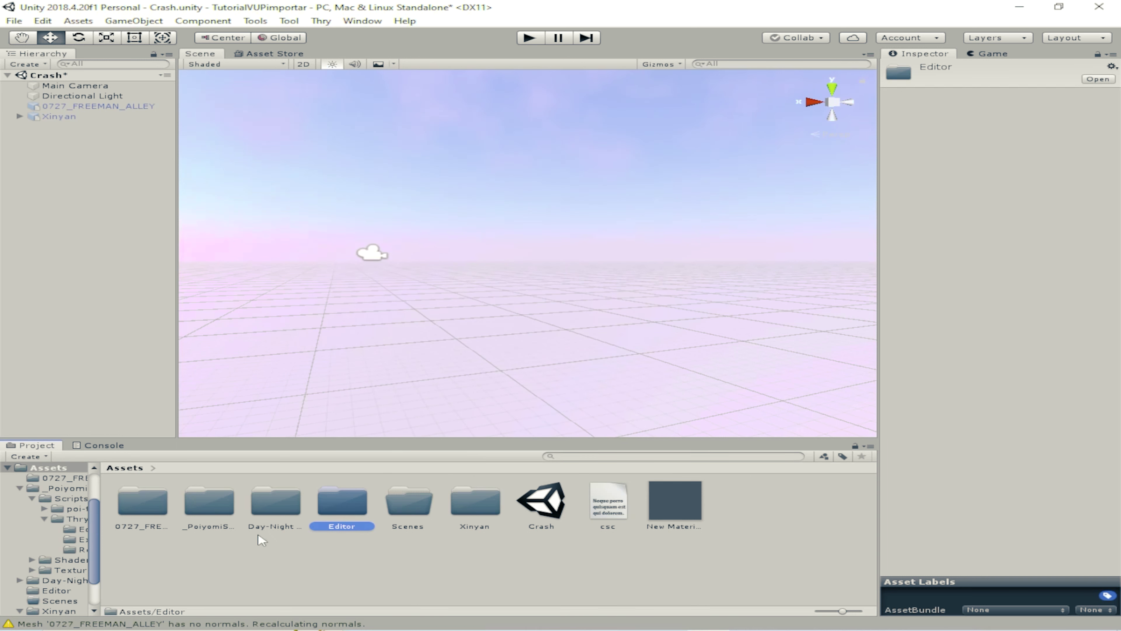
- Open the 0727_FREEMAN_ALLEY folder and activate the alley object so it shows in the scene
double_click(134, 501)
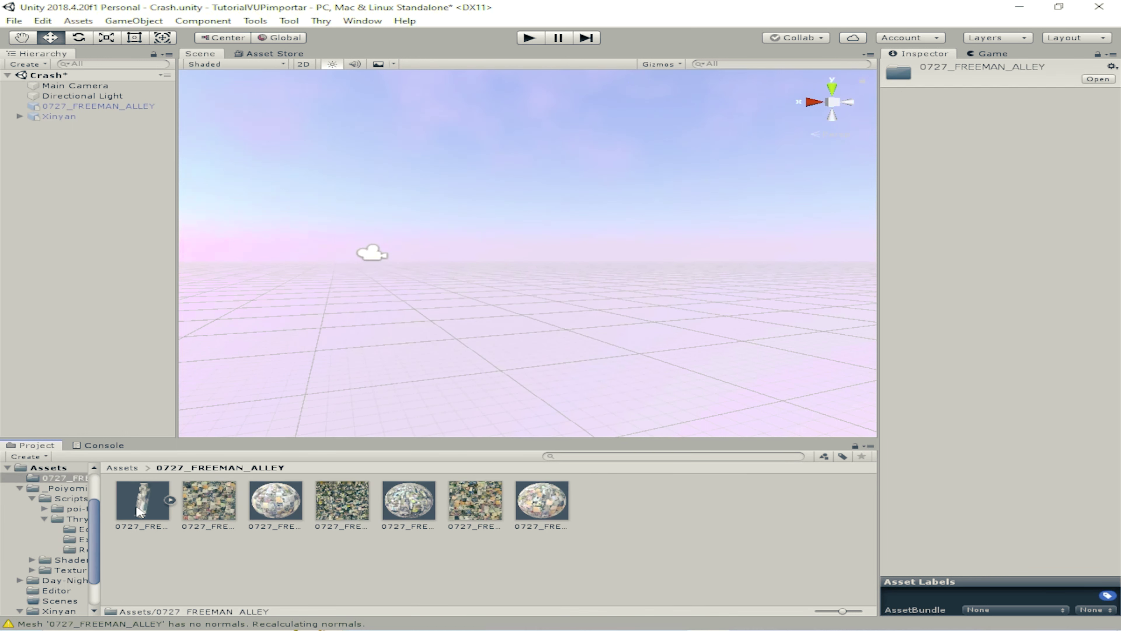
left_click(97, 107)
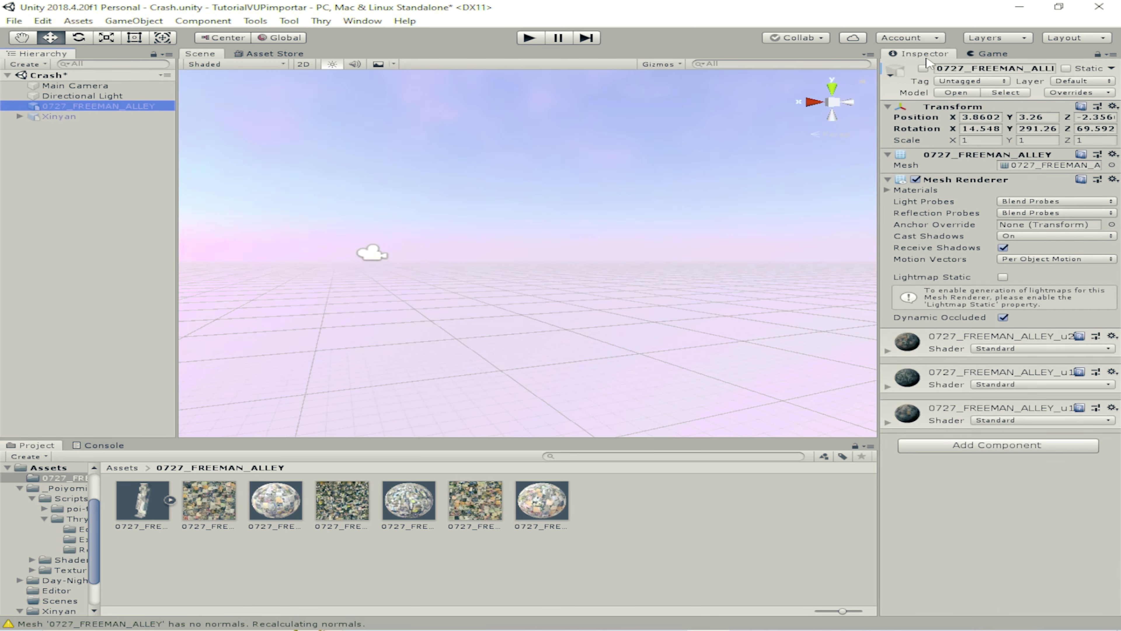
left_click(923, 68)
mouse_move(530, 247)
right_mouse_down()
mouse_move(176, 172)
mouse_move(268, 508)
right_mouse_up()
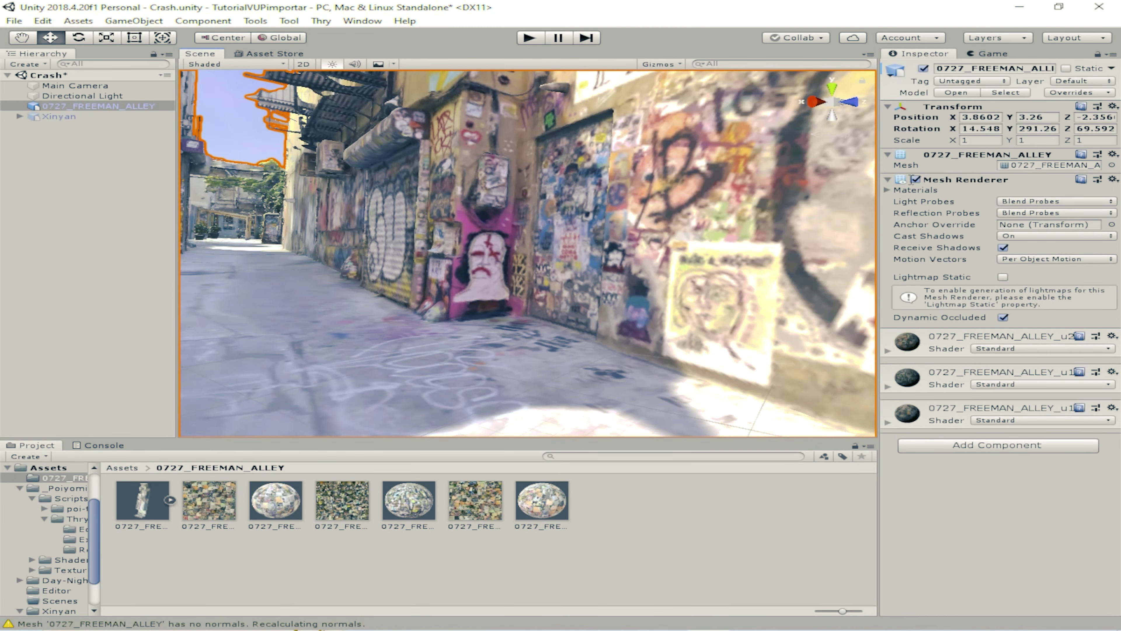
- Select the alley's three materials and switch their shader to .poiyomi/Poiyomi Toon
left_click(135, 498)
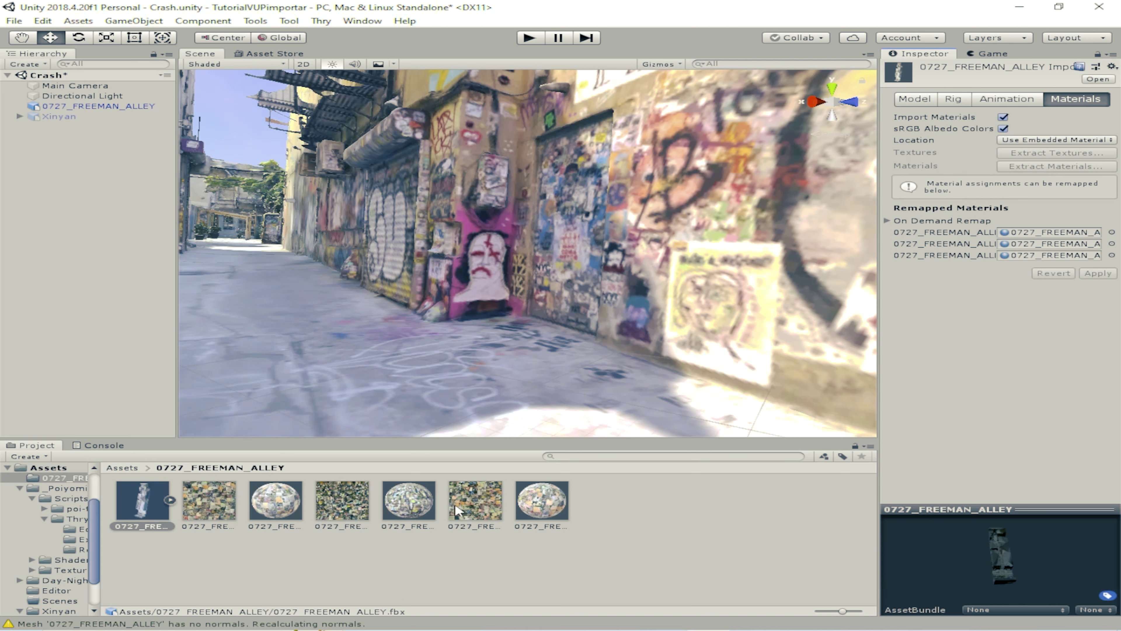
left_click(519, 512)
left_click(408, 503, "ctrl")
left_click(276, 503, "ctrl")
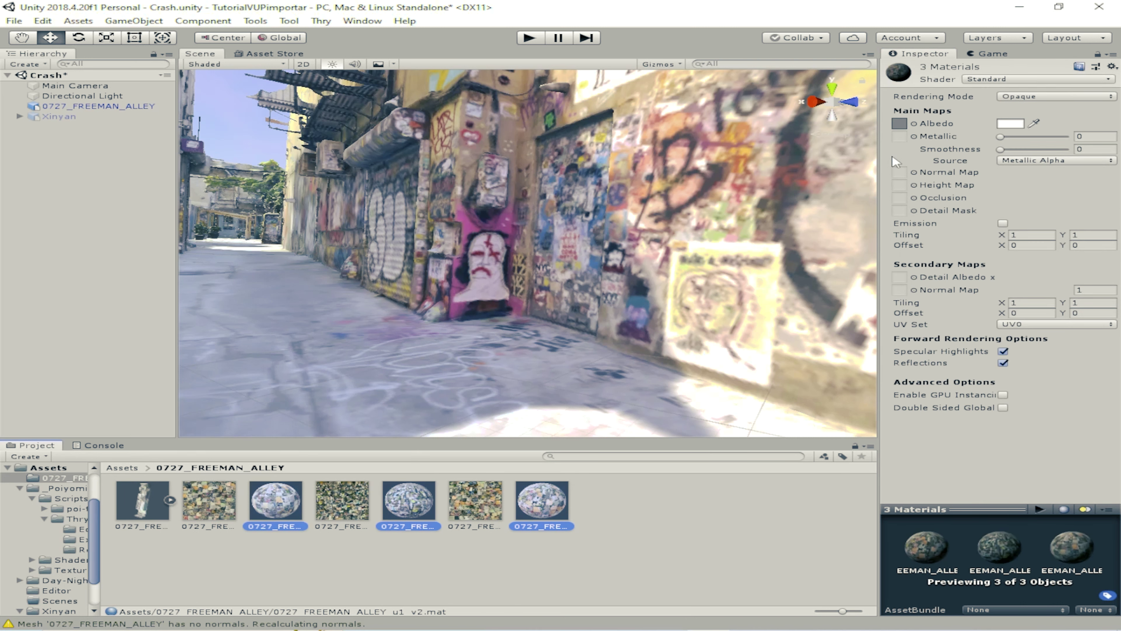
left_click(1021, 84)
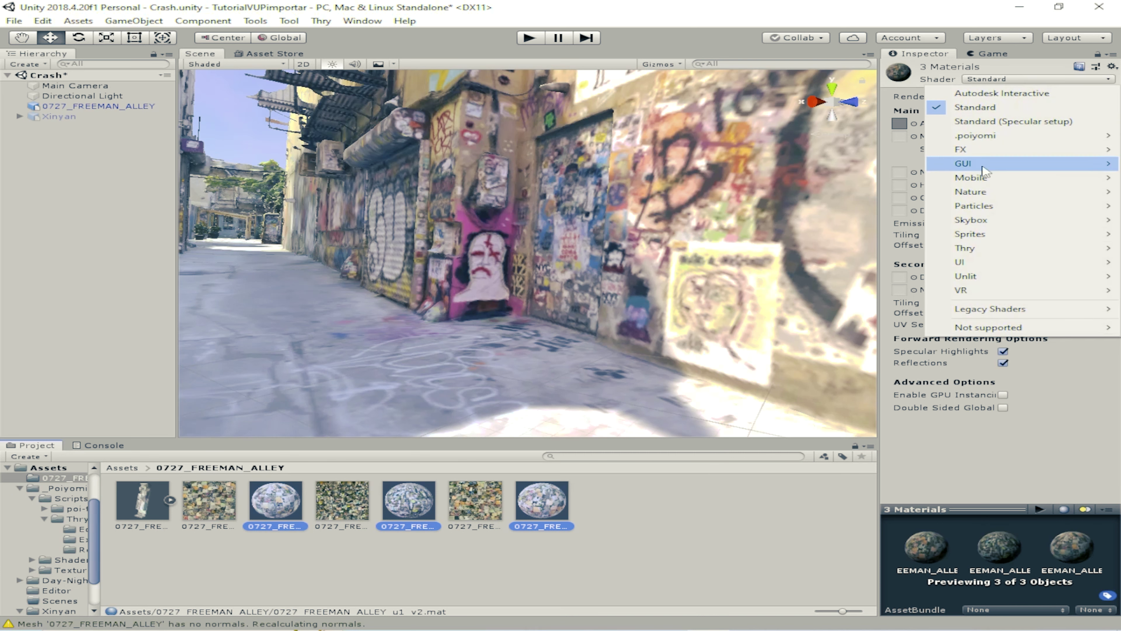
mouse_move(984, 135)
left_click(841, 135)
right_click_drag(841, 136, 464, 302)
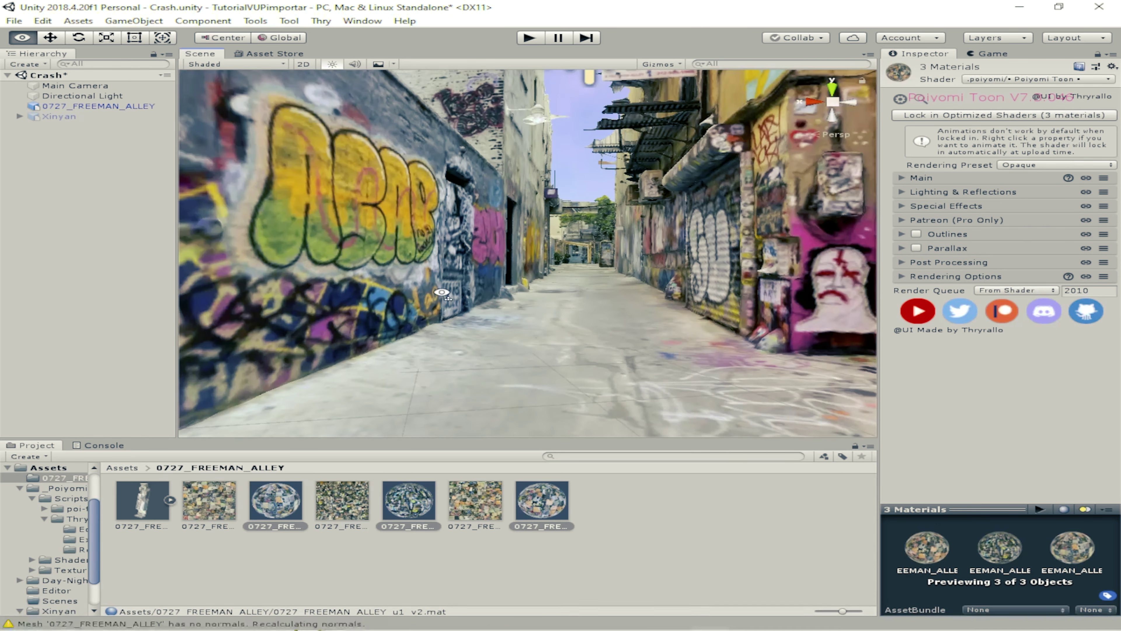
- Activate the Xinyan avatar so it stands in the alley, then return to Sketchfab's room results
right_click_drag(464, 303, 459, 301)
left_click(109, 118)
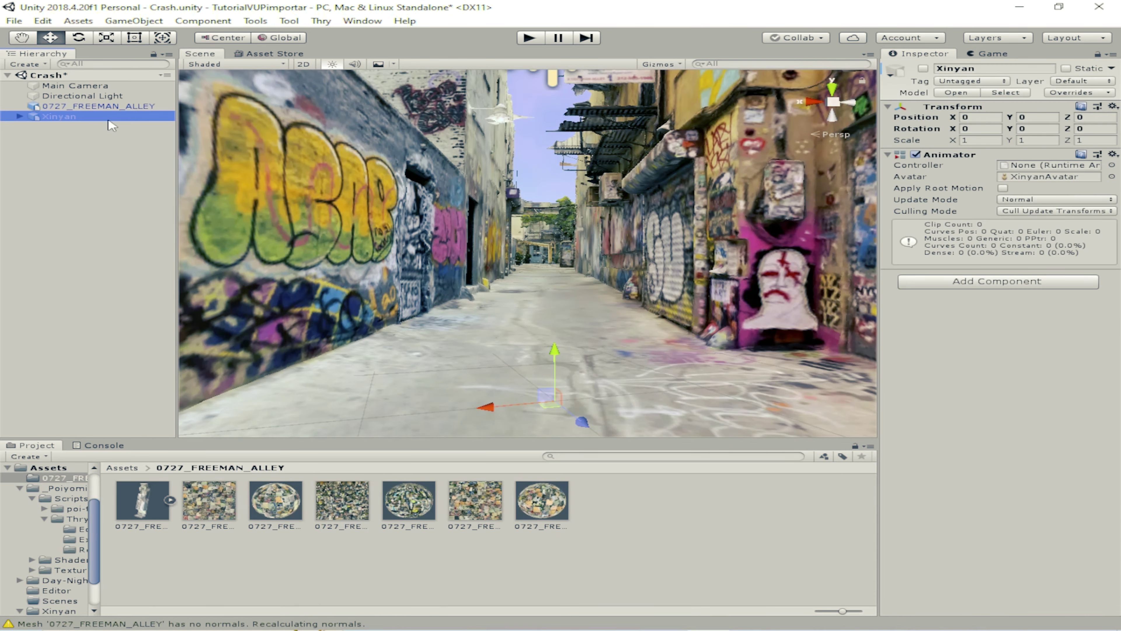
left_click(923, 68)
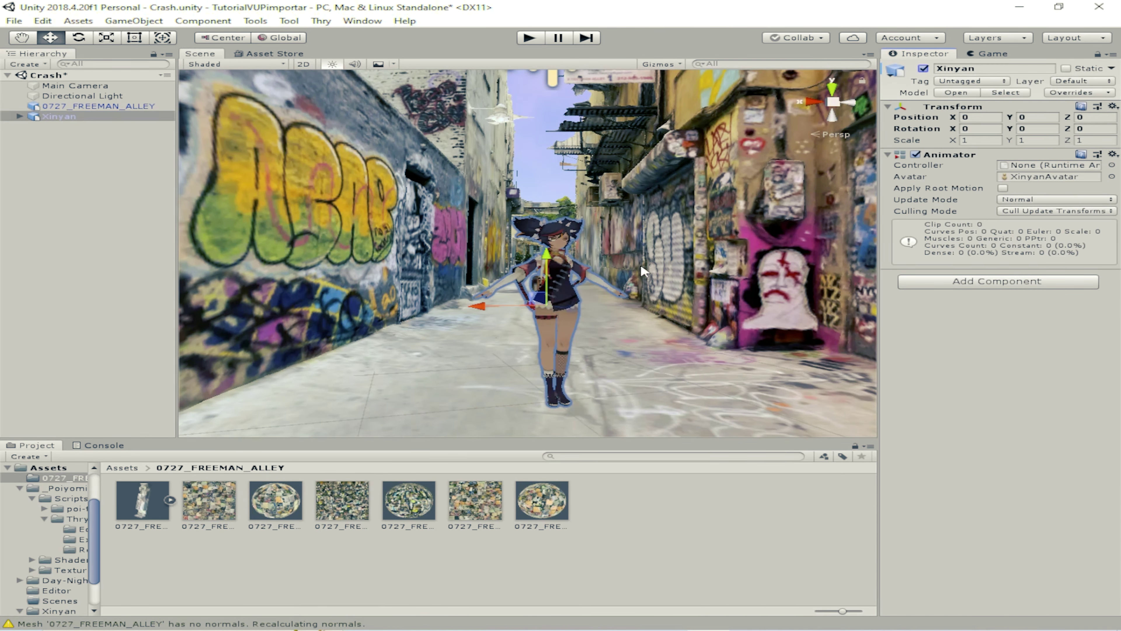
scroll(618, 234, "up", 3)
mouse_move(618, 234)
middle_mouse_down()
mouse_move(599, 215)
mouse_move(600, 229)
middle_mouse_up()
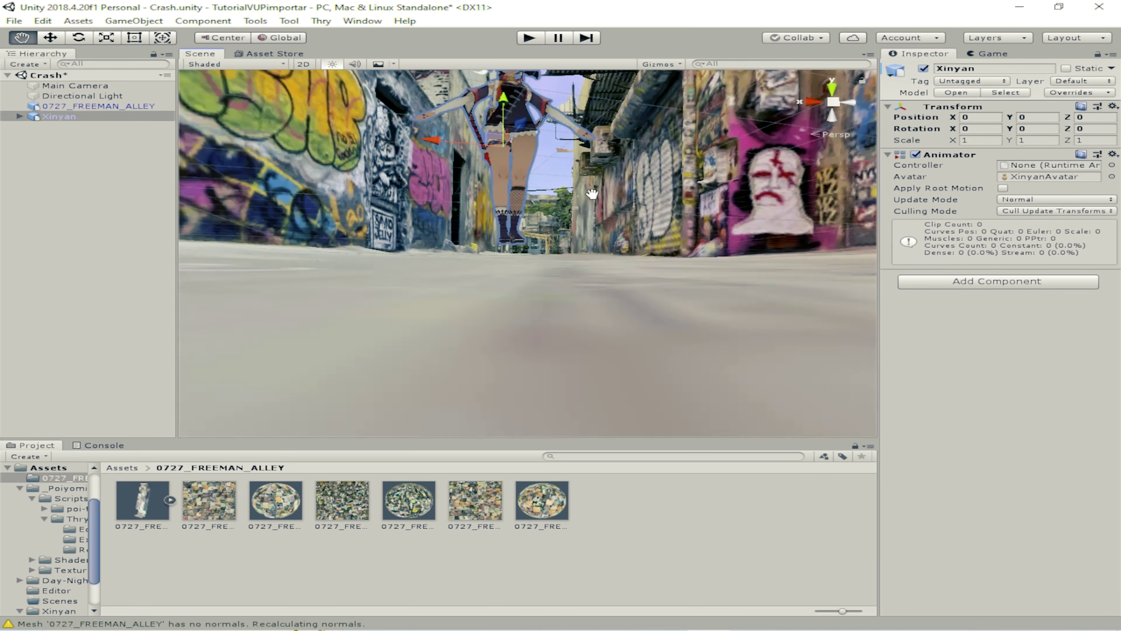
scroll(600, 229, "up", 2)
scroll(600, 229, "down", 3)
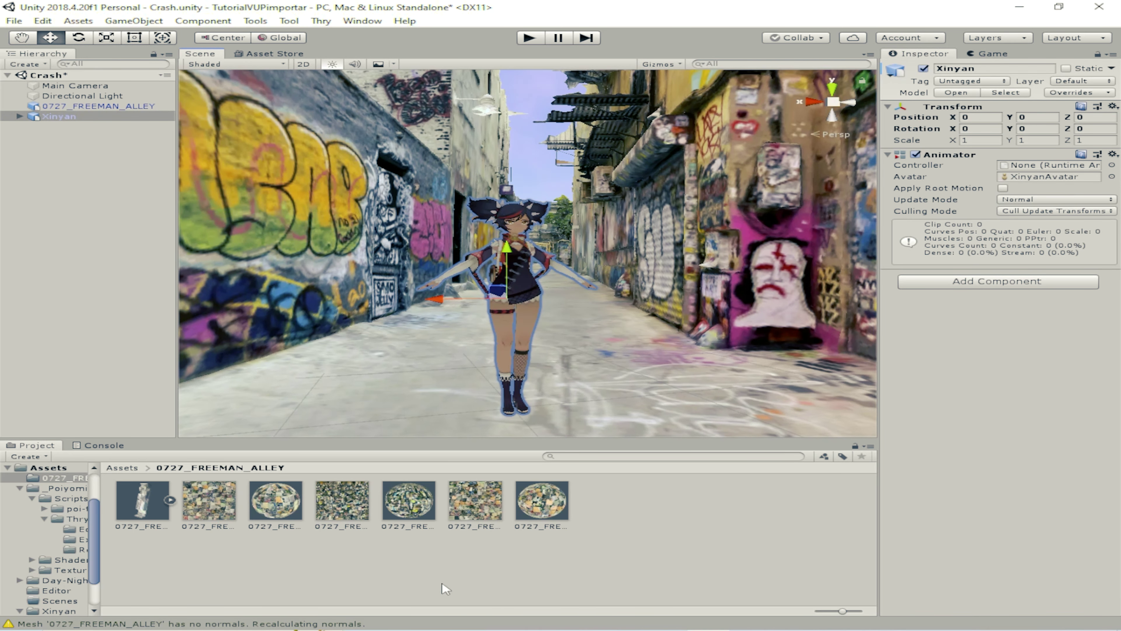
left_click(450, 552)
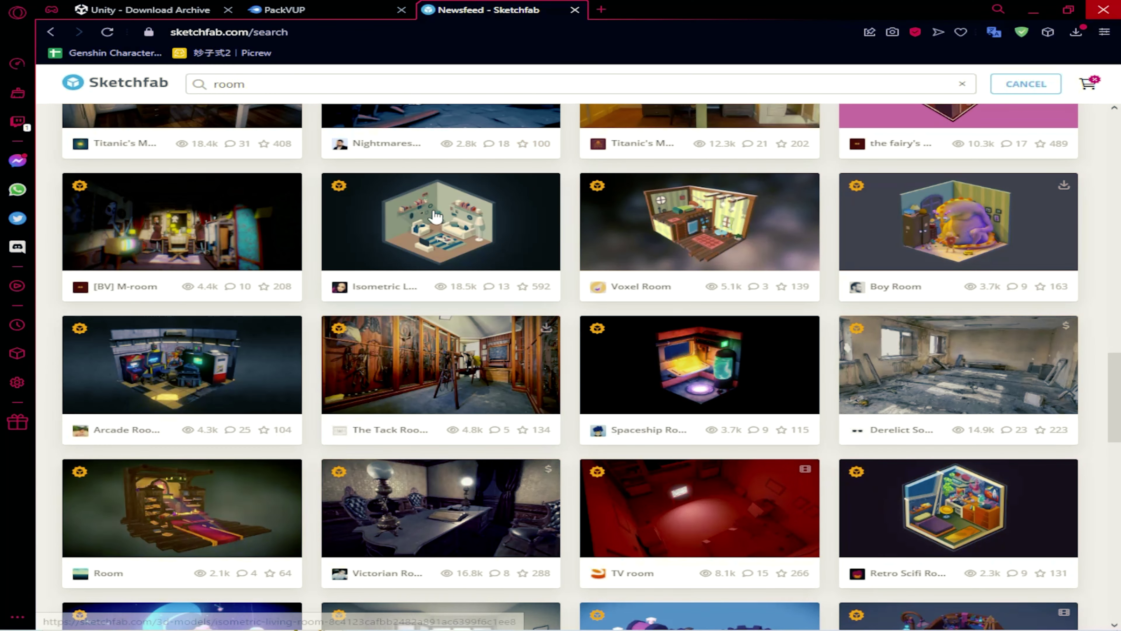
- Search Sketchfab for 'fbx' and scroll through results such as Xinyan FBX and Diona FBX
type("f")
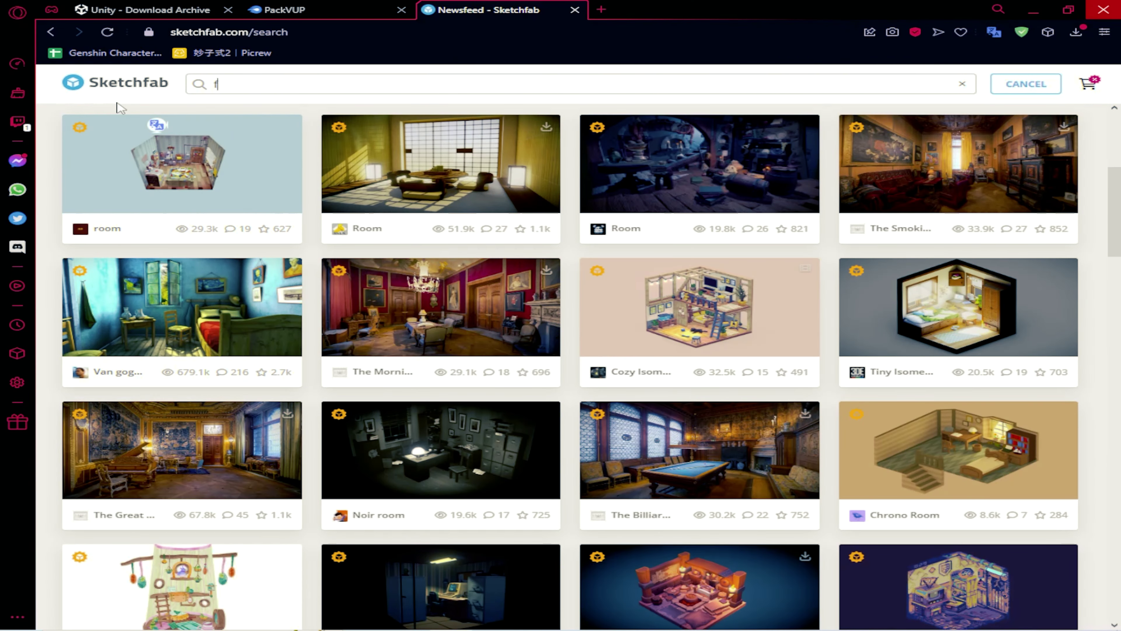
type("bx")
key("Return")
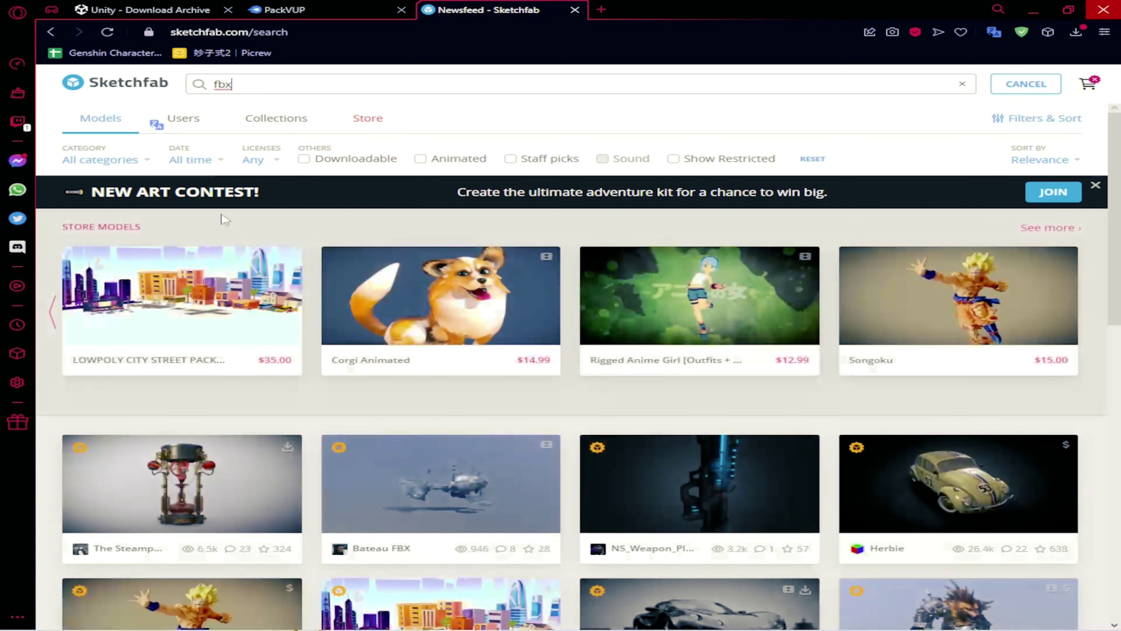
scroll(293, 444, "down", 5)
scroll(294, 444, "down", 5)
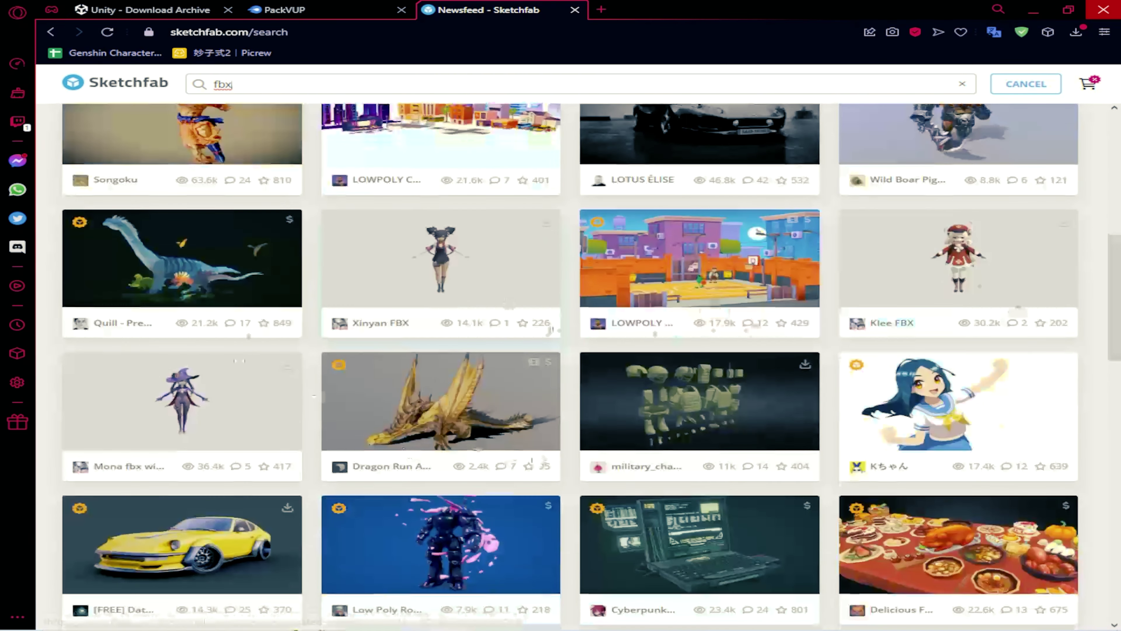
scroll(488, 455, "down", 5)
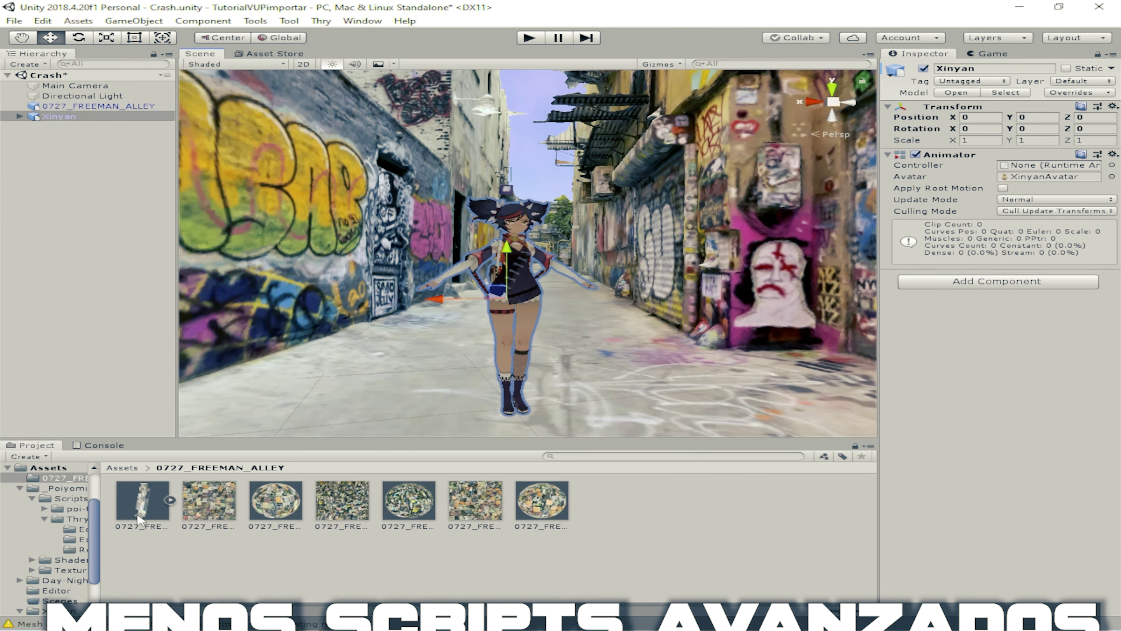
- Tick Generate Colliders in the 0727_FREEMAN_ALLEY model's import settings
left_click(138, 517)
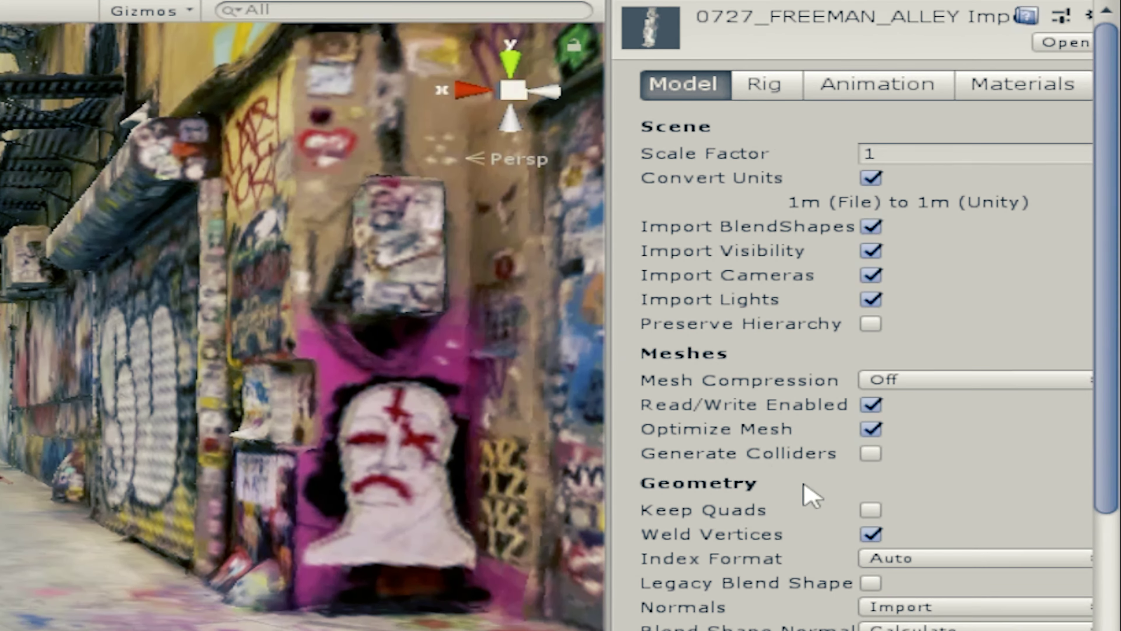
left_click(871, 453)
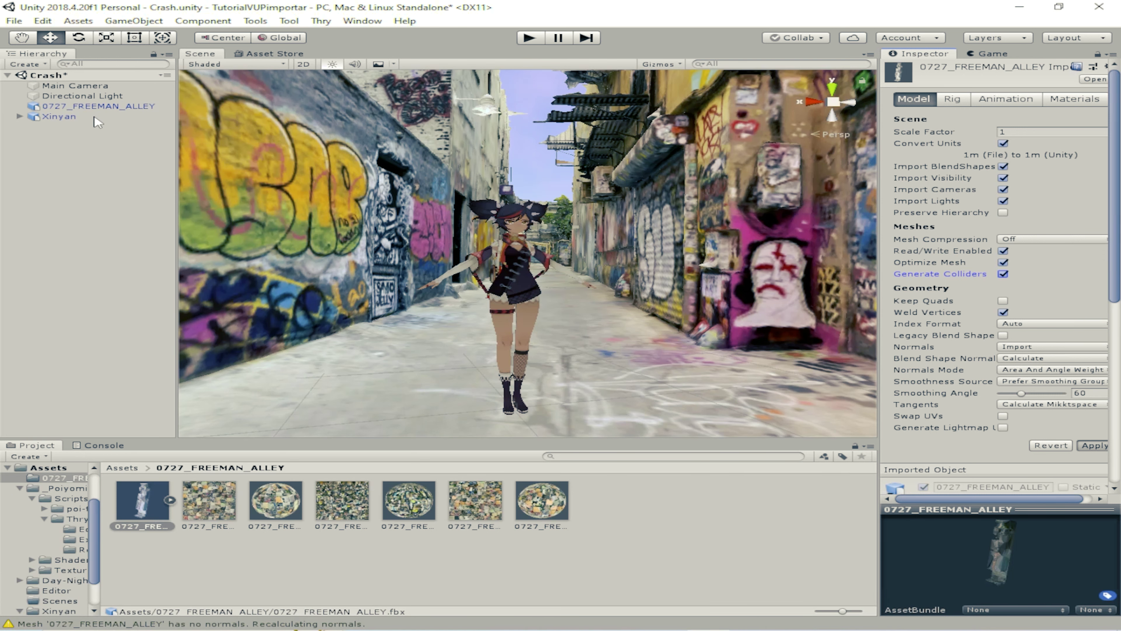
- Create a Sphere and raise it to Y 2.926 above the alley
right_click(122, 192)
mouse_move(207, 312)
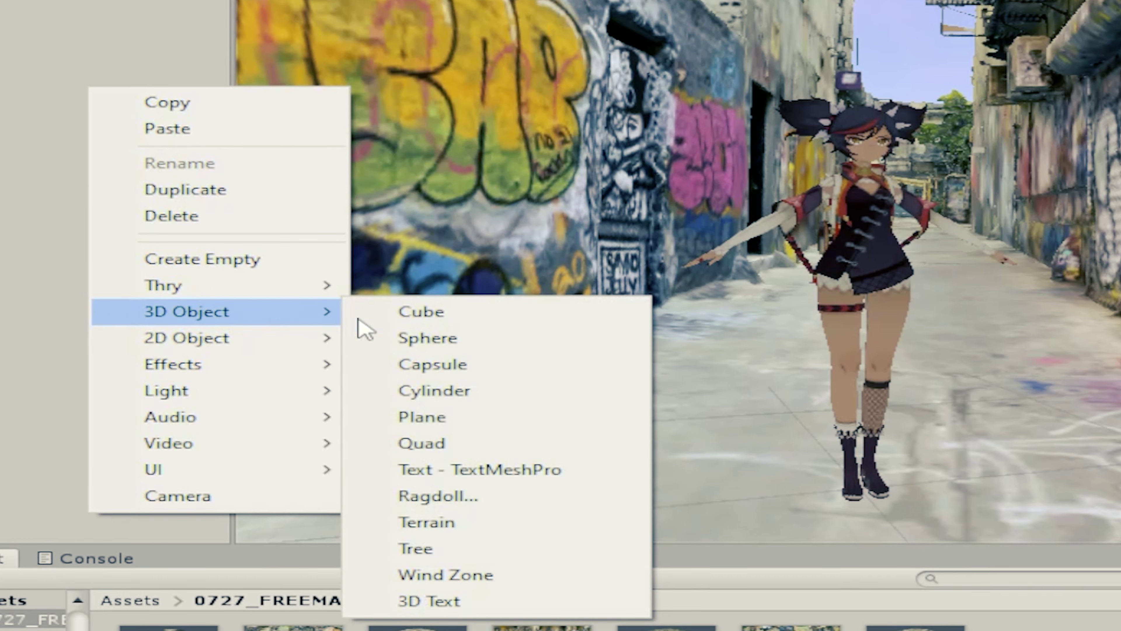
left_click(427, 338)
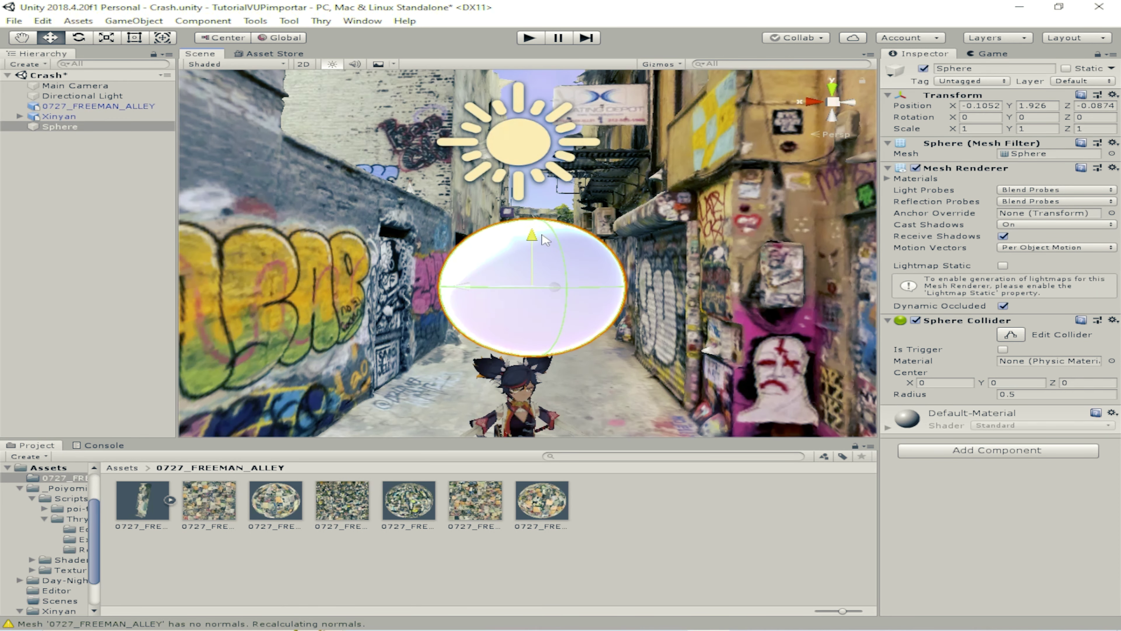
left_click_drag(546, 239, 546, 189, "ctrl")
scroll(596, 373, "down", 3)
scroll(612, 311, "down", 6)
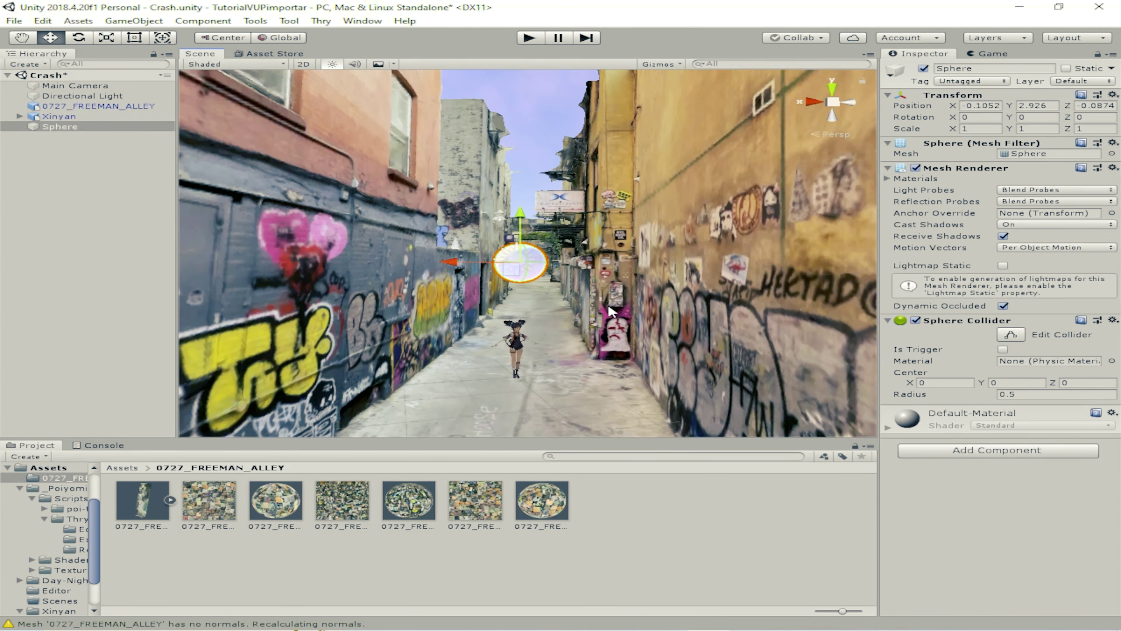
scroll(612, 311, "up", 3)
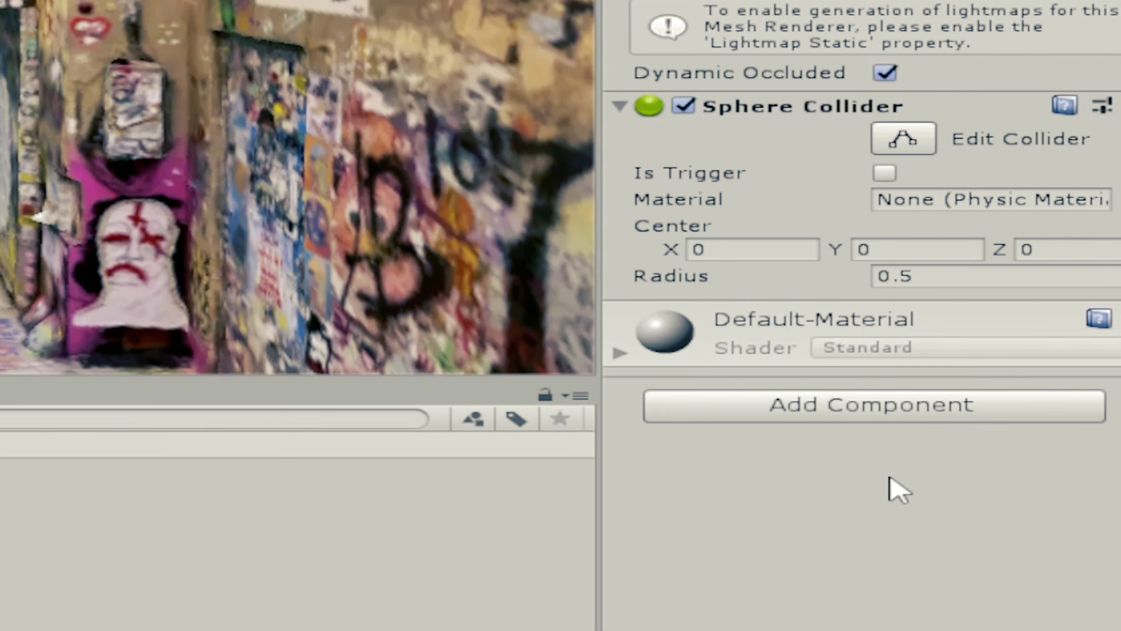
- Add a Rigidbody component to the sphere and show the Game view
left_click(874, 406)
type("rig")
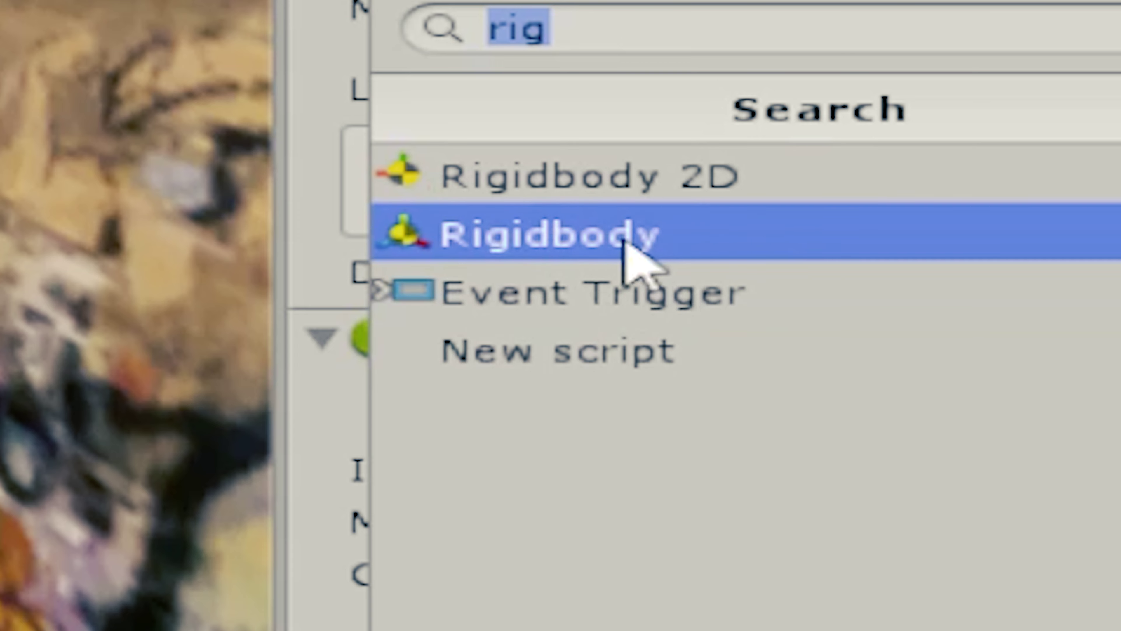
left_click(624, 243)
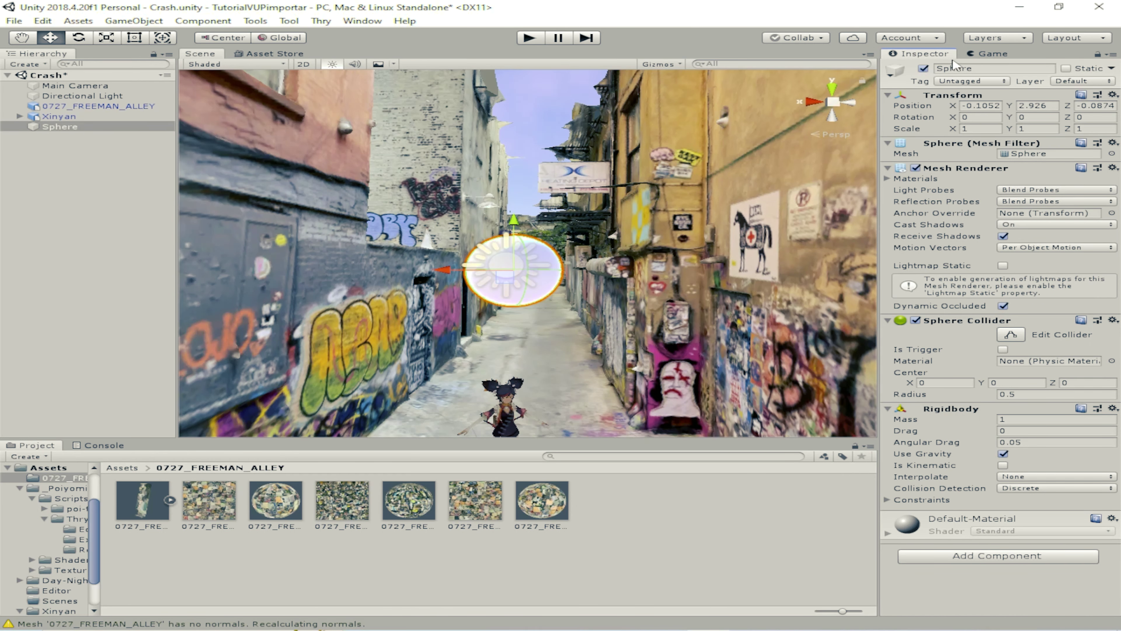
left_click(979, 54)
- Play the scene, watch the sphere drop into the graffiti alley, then stop playback
left_click(532, 40)
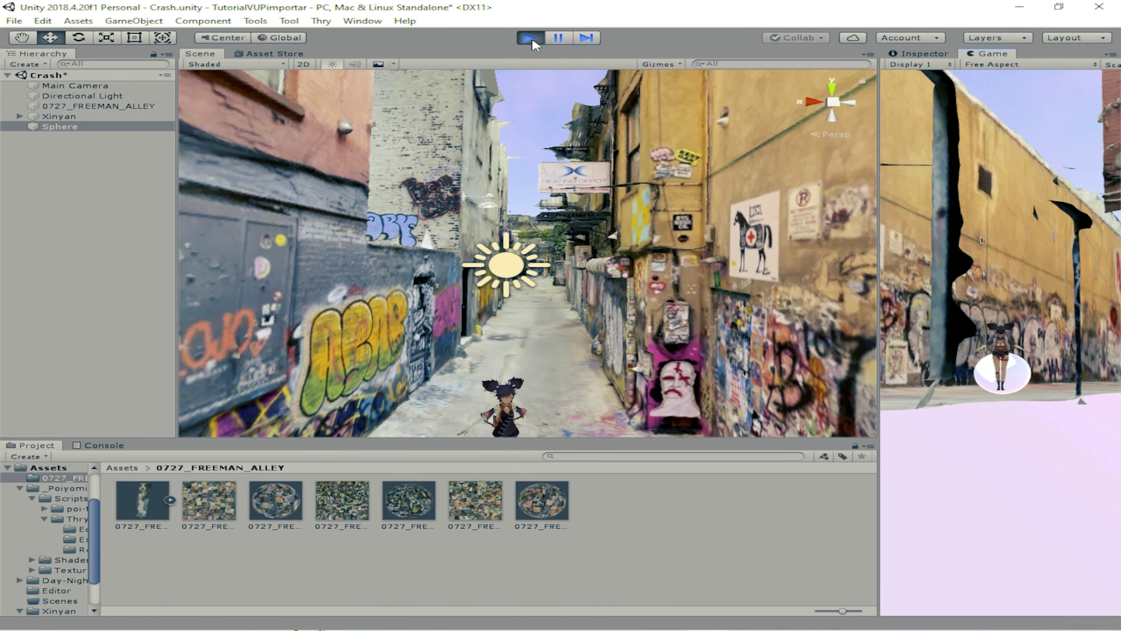
mouse_move(516, 345)
right_mouse_down()
mouse_move(828, 422)
mouse_move(339, 422)
right_mouse_up()
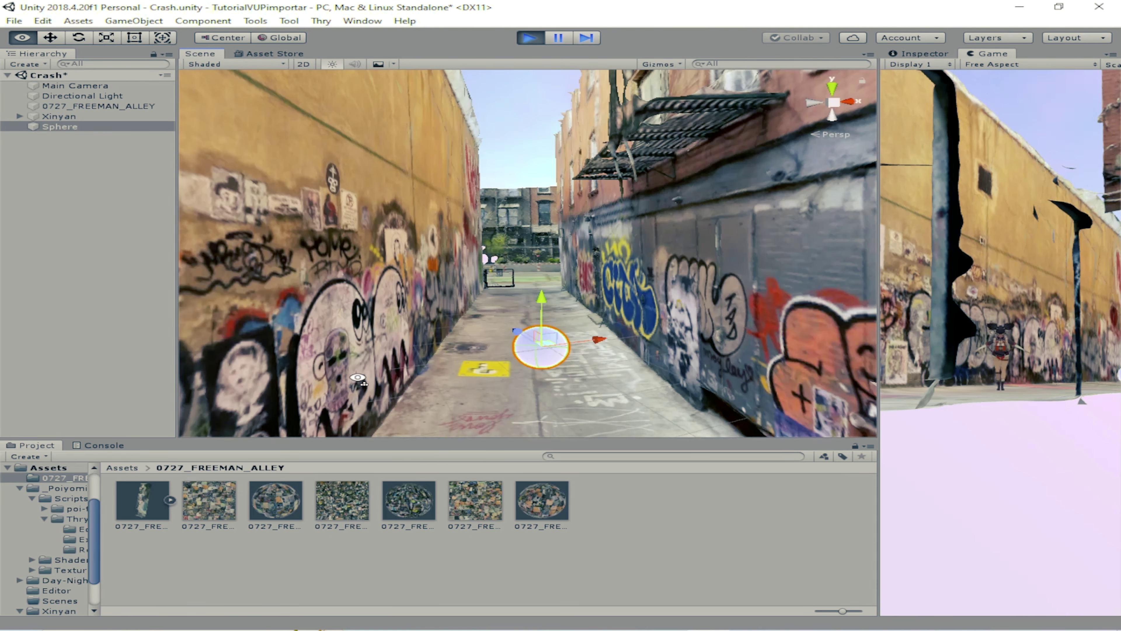
right_click_drag(339, 422, 390, 352)
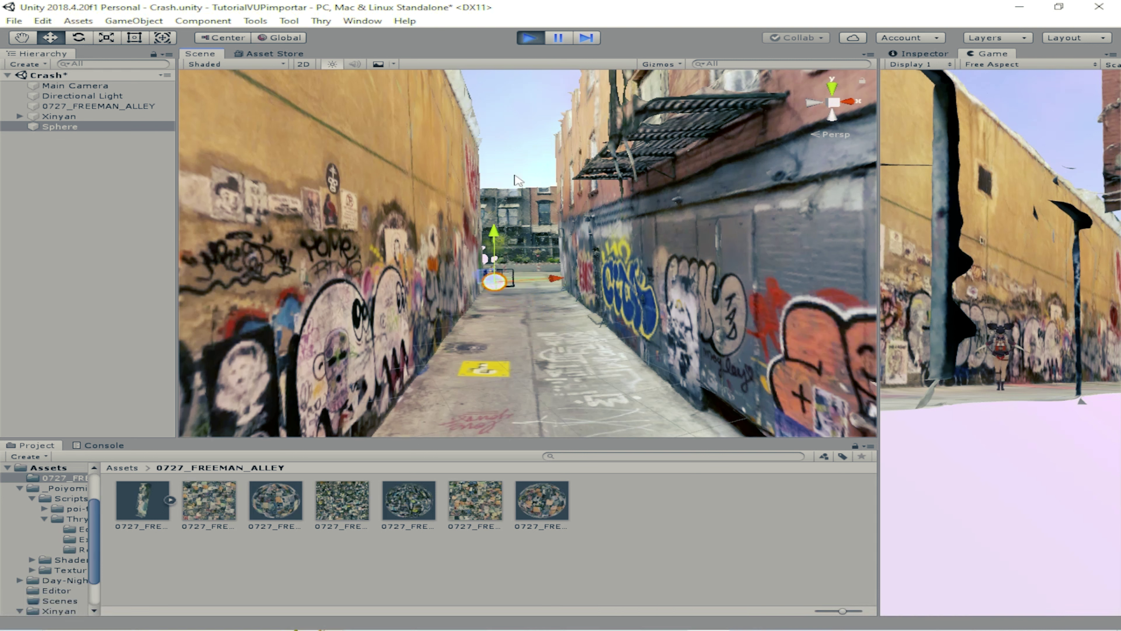
left_click(535, 39)
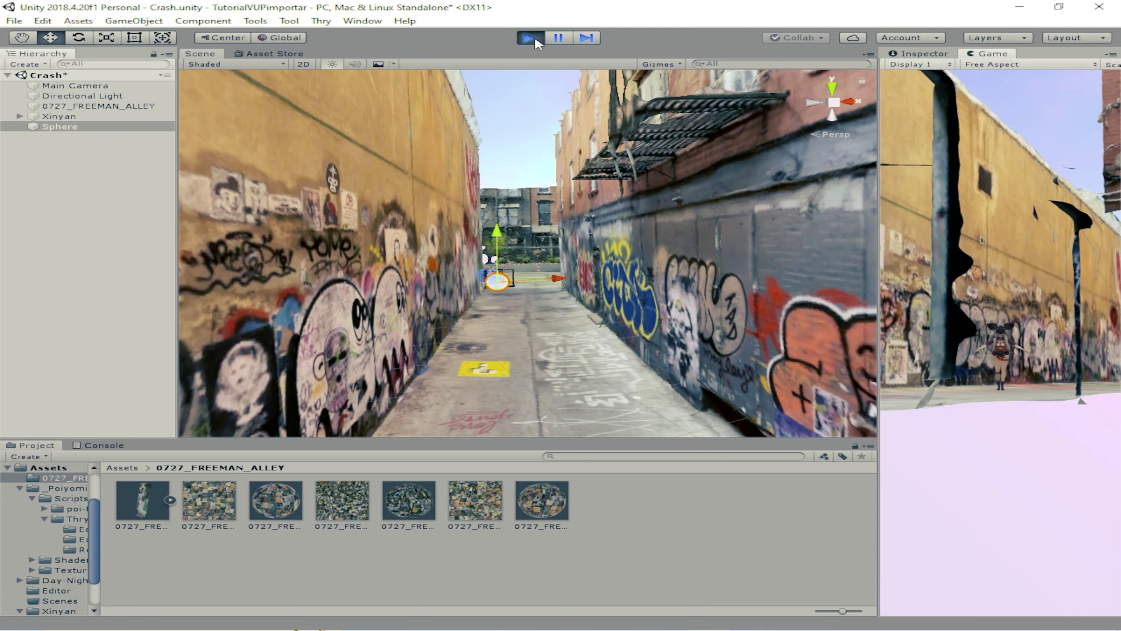
right_click_drag(620, 312, 930, 280)
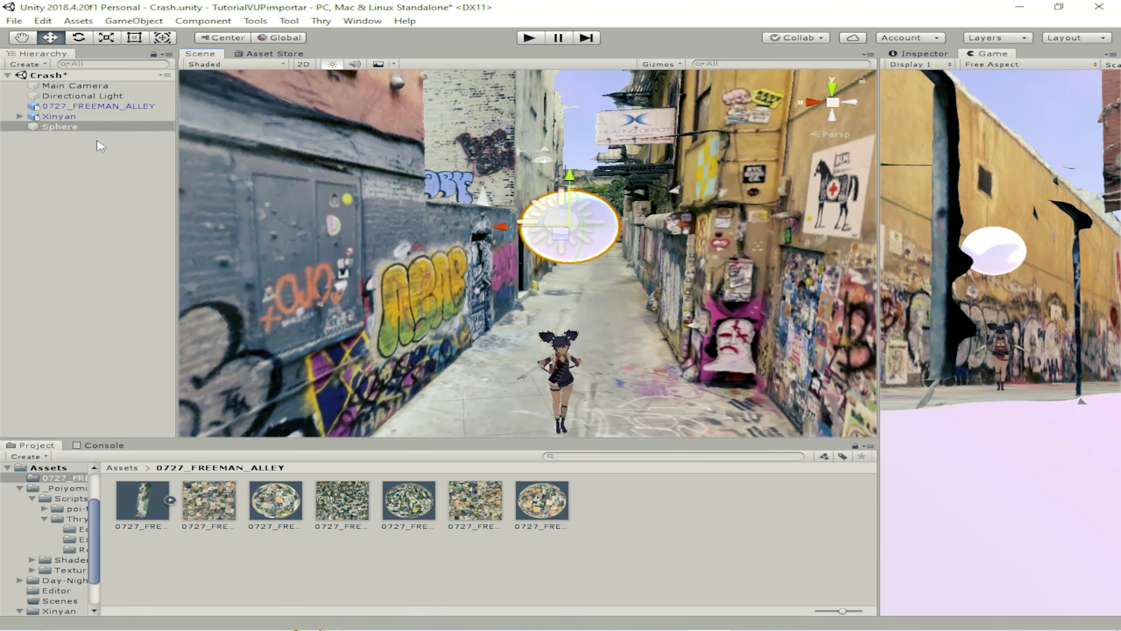
- Delete the test sphere and the Xinyan avatar, then save the scene as 'Calle'
key("Delete")
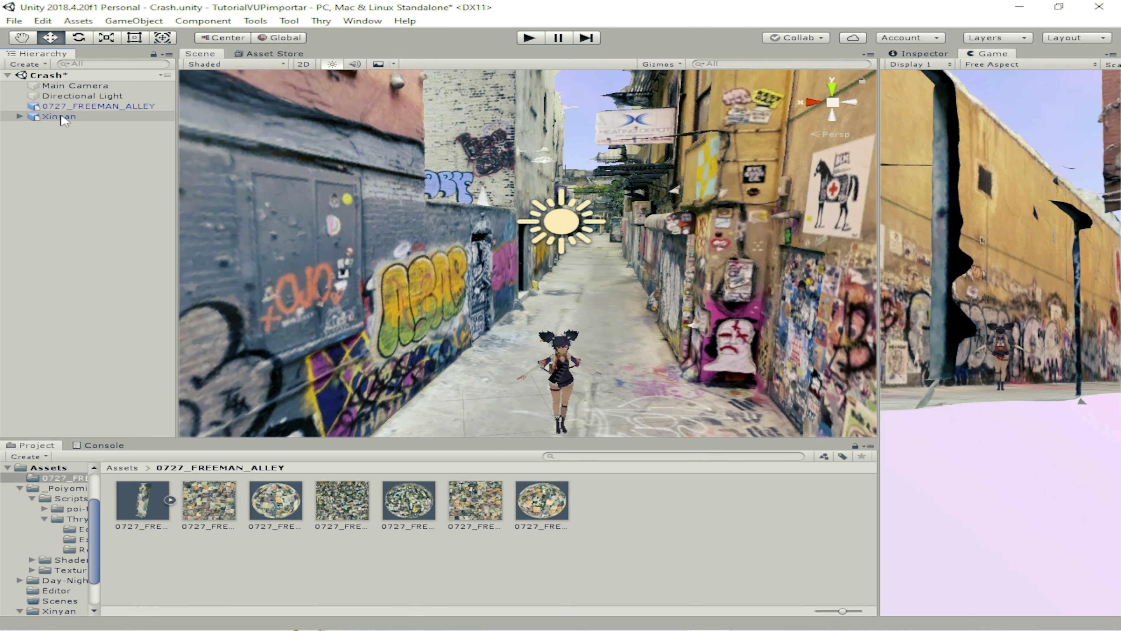
key("Delete")
left_click(166, 75)
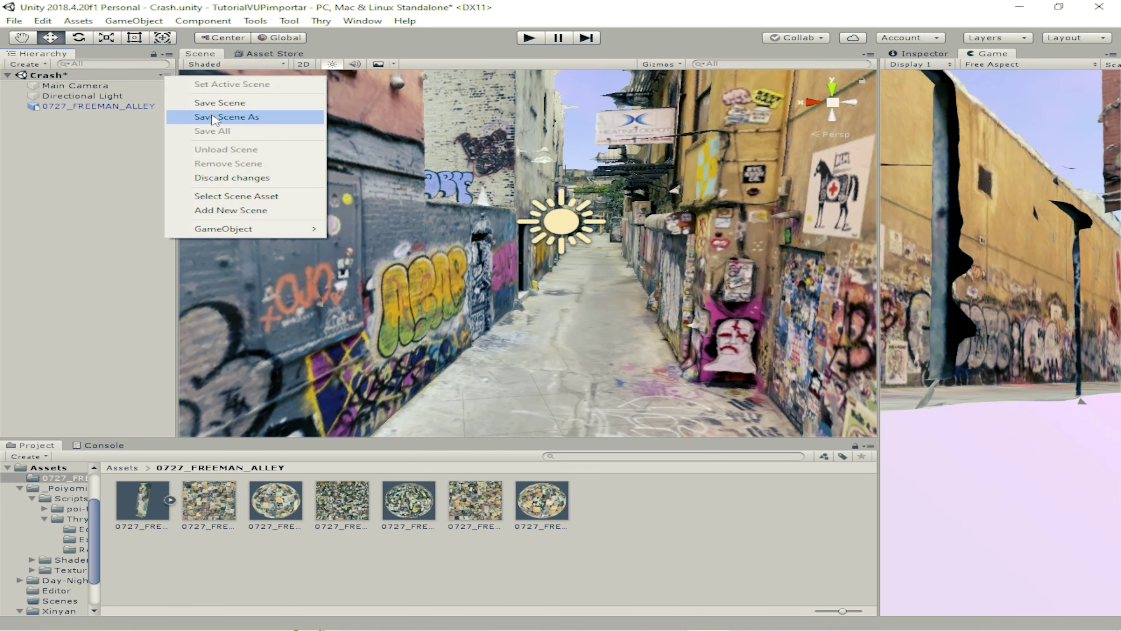
left_click(212, 116)
type("Calle")
key("Return")
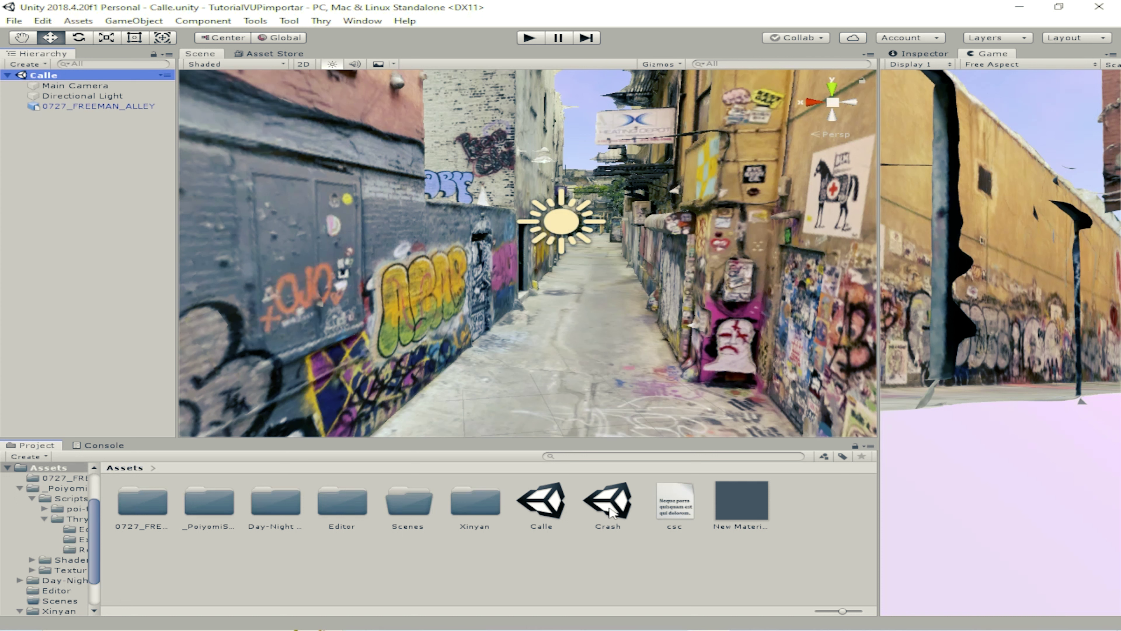
- Build the project's AssetBundles from the Calle scene asset
left_click(607, 511)
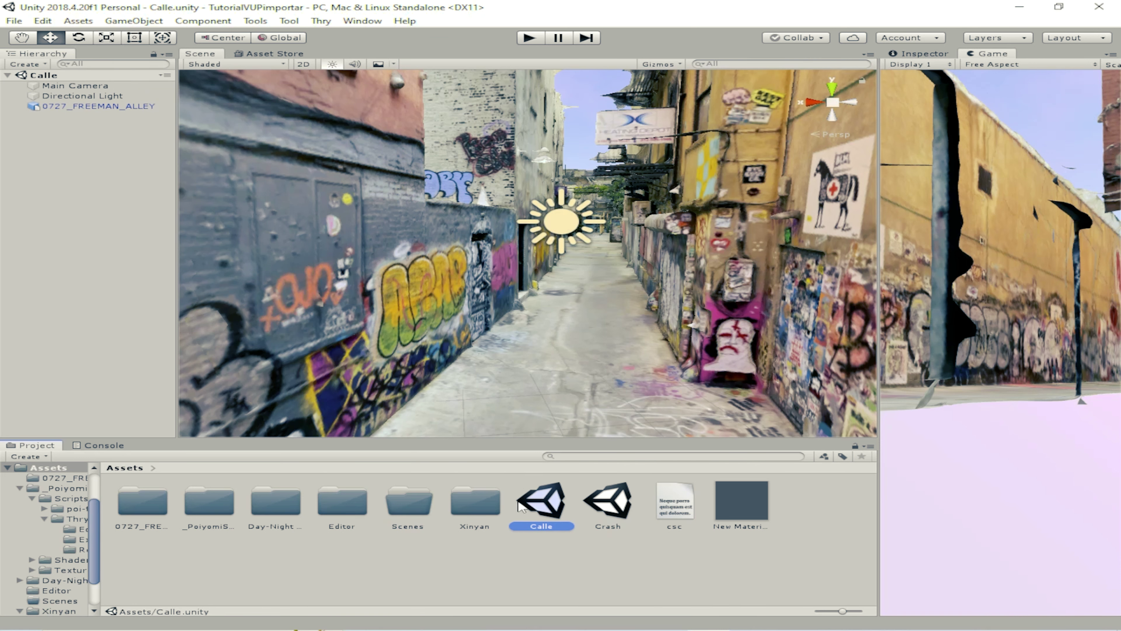
right_click(541, 508)
key("Escape")
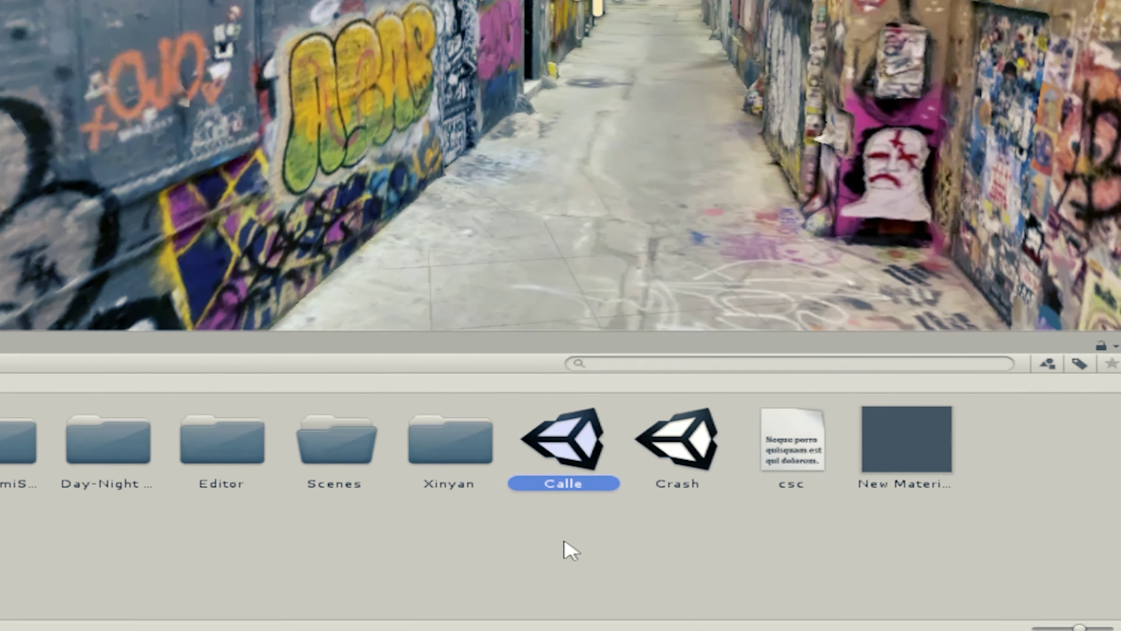
right_click(574, 408)
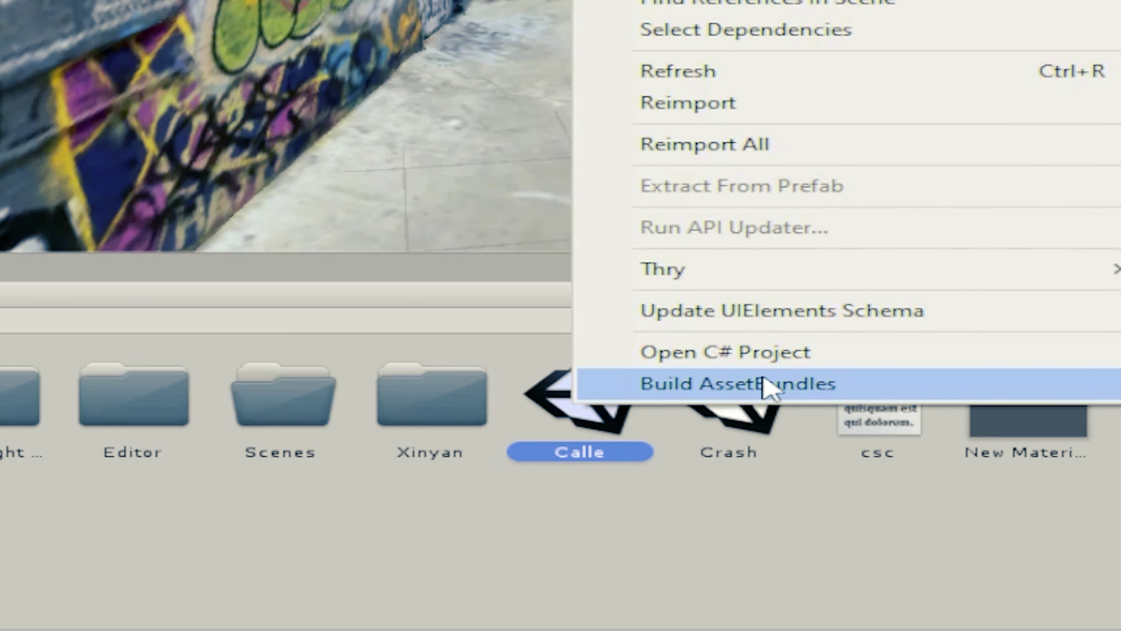
left_click(779, 394)
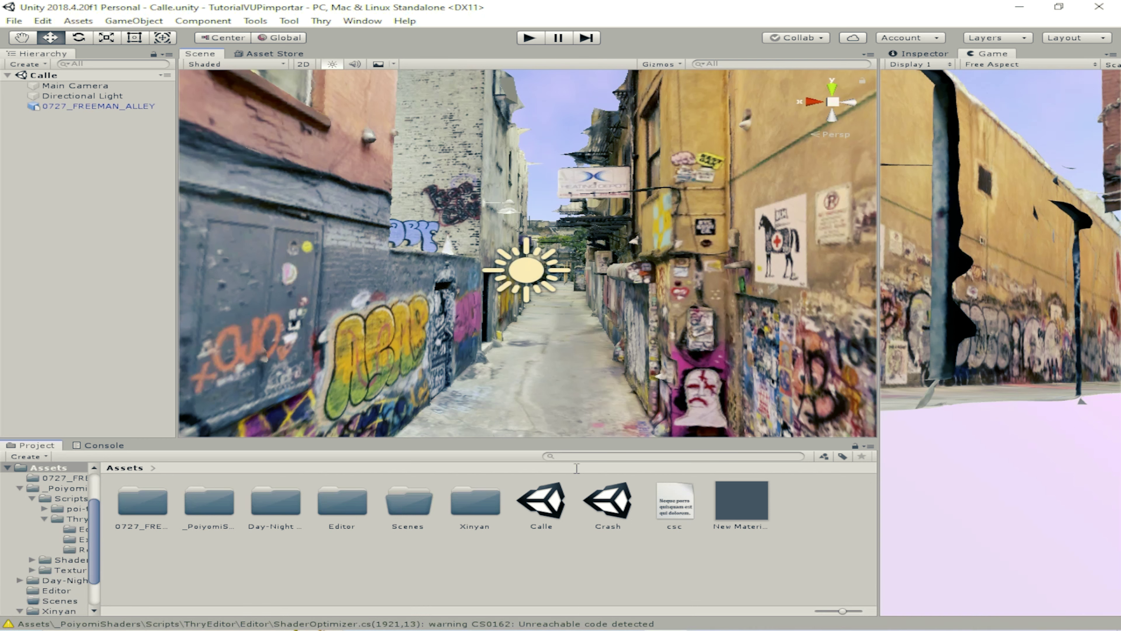
- Open the Assets folder in File Explorer and check calle.vup (36,991 KB) in AssetBundles
right_click(563, 587)
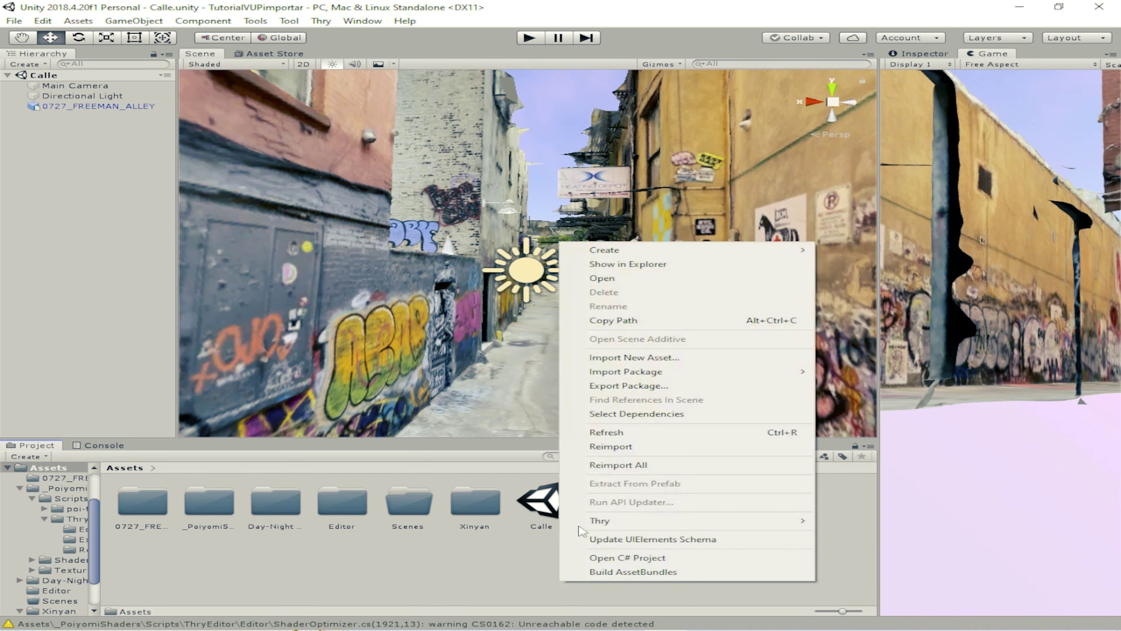
left_click(645, 267)
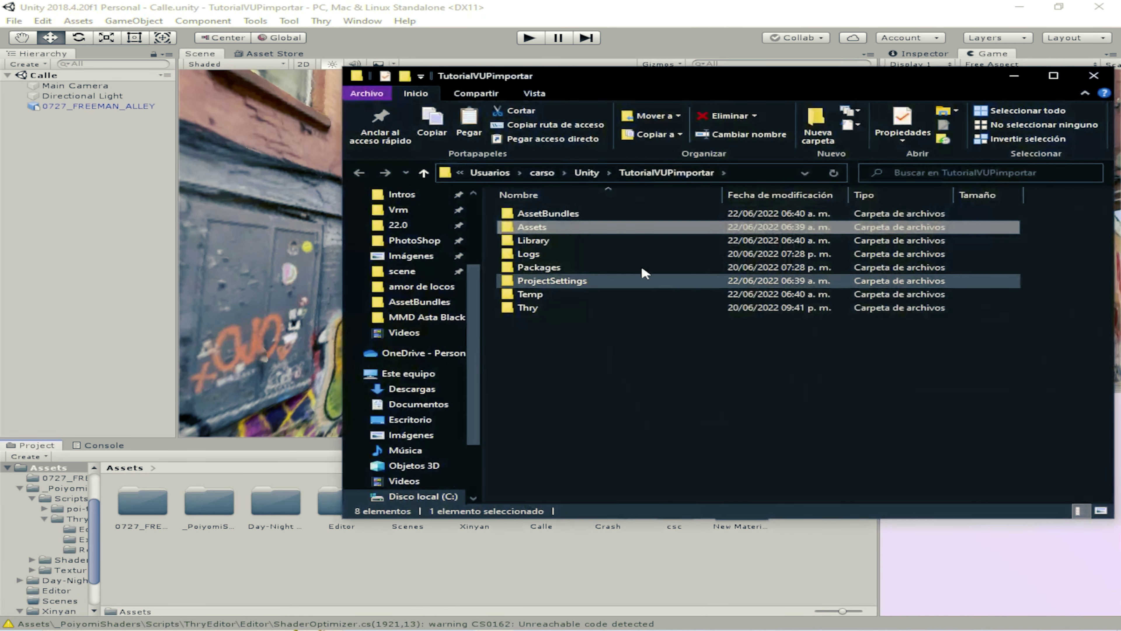
double_click(537, 220)
left_click_drag(759, 77, 618, 112)
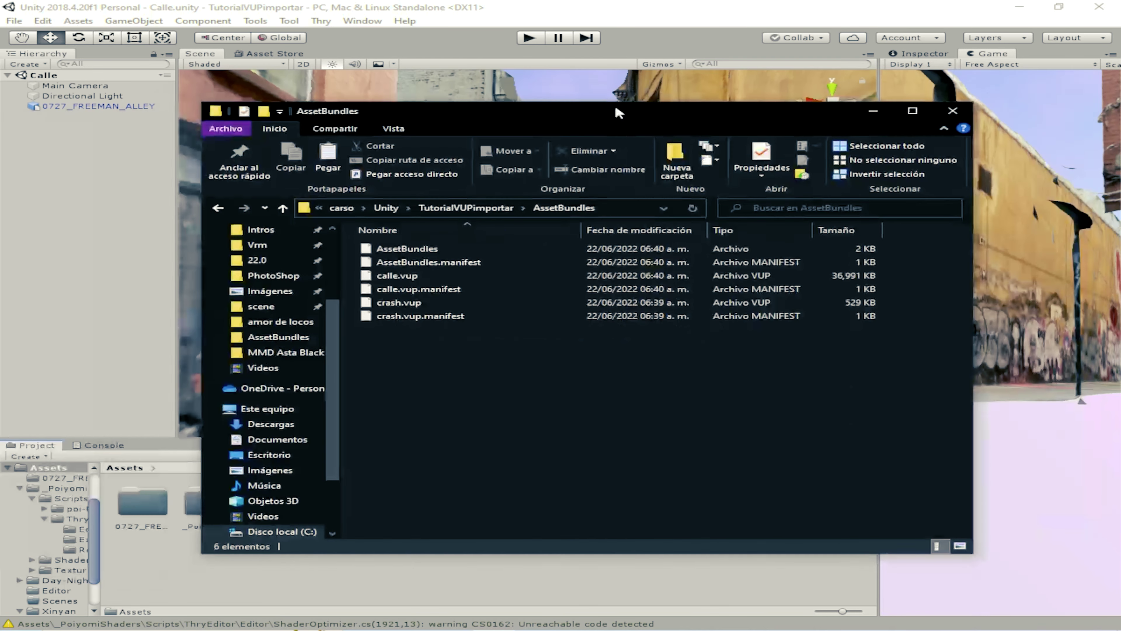
left_click(388, 276)
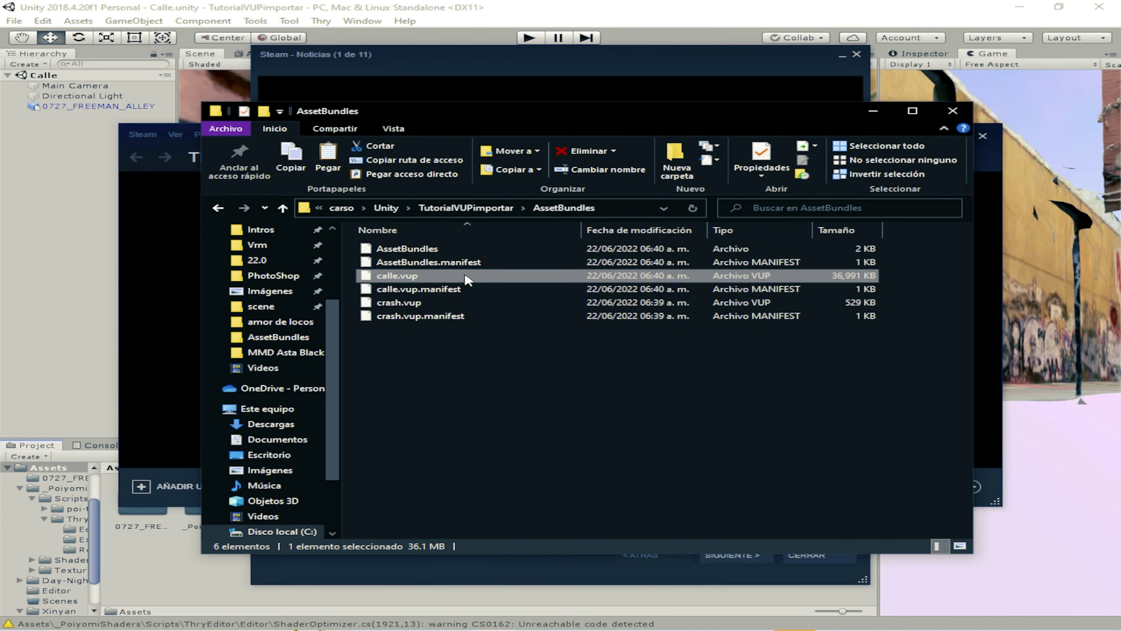
- Close the Steam news popup and the AssetBundles folder window
left_click(857, 54)
left_click(535, 207)
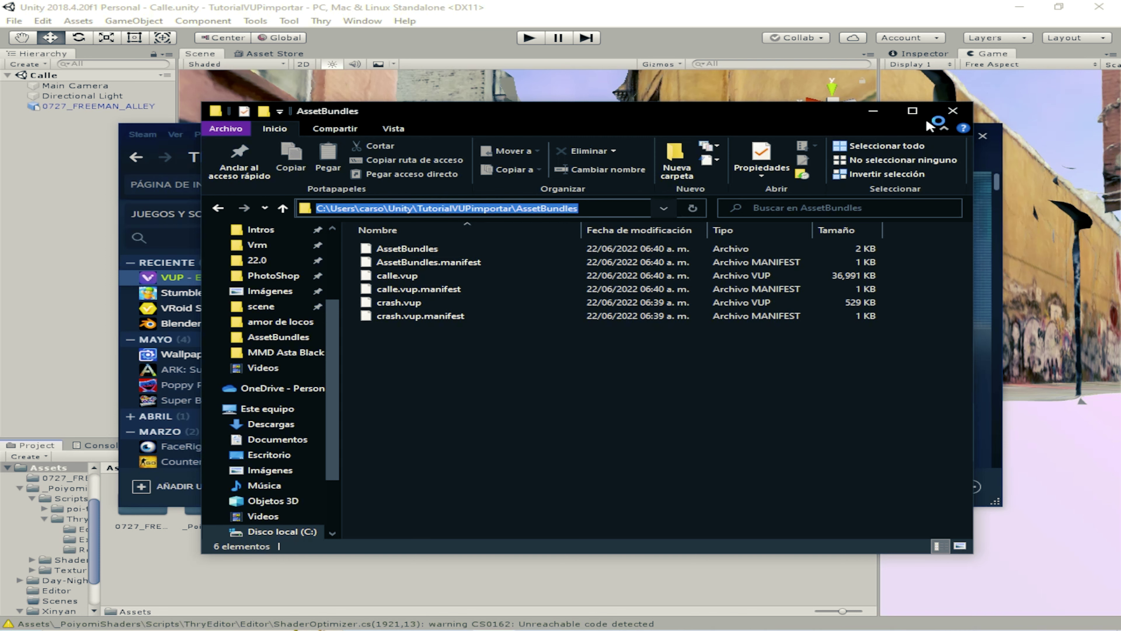
left_click(948, 114)
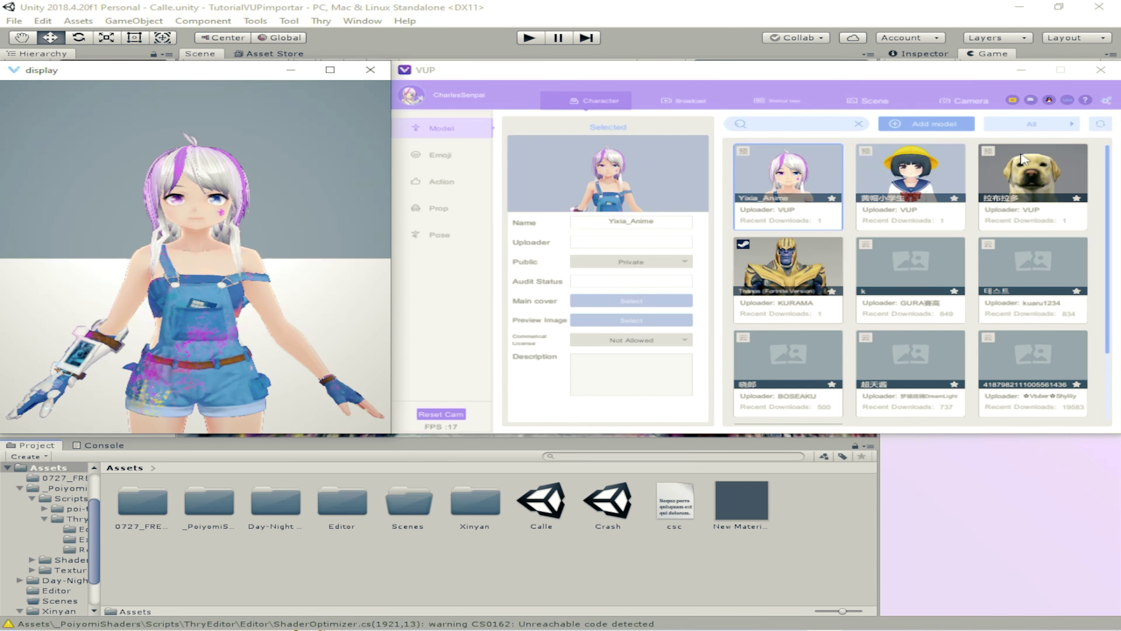
- Add a new VUP scene by importing calle.vup from the AssetBundles folder
left_click(876, 100)
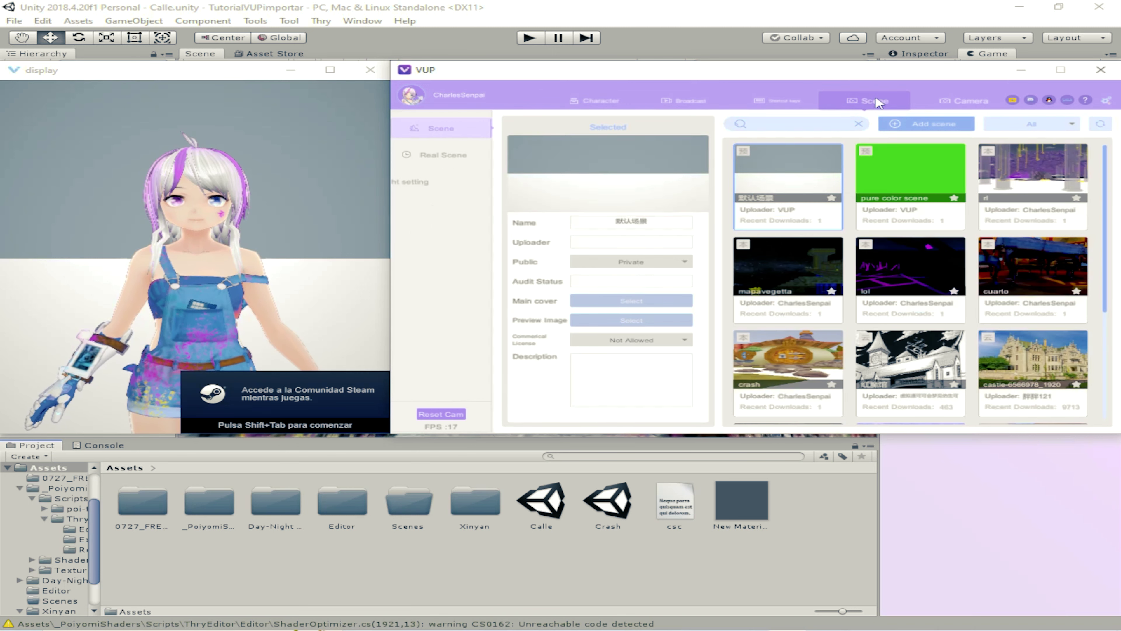
left_click(926, 123)
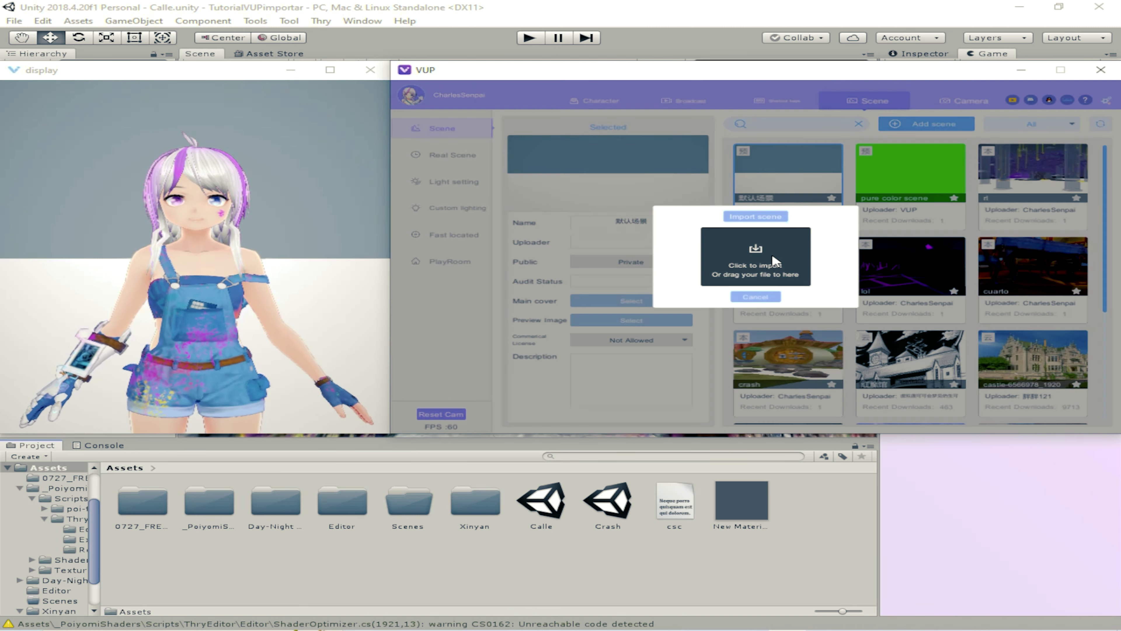
left_click(776, 258)
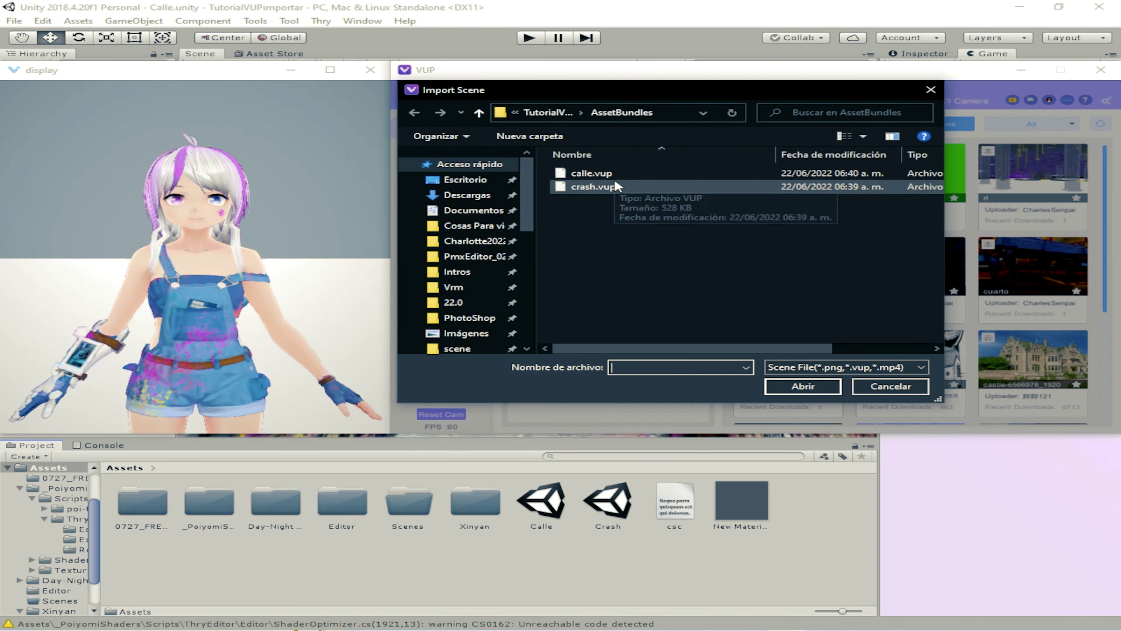
left_click(682, 114)
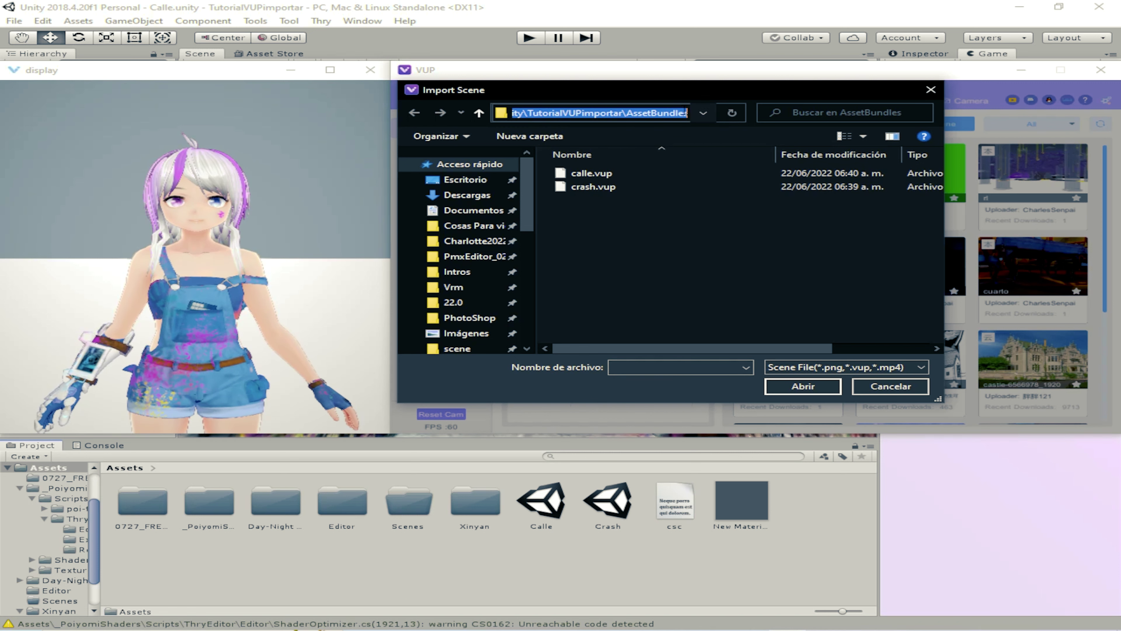
double_click(625, 172)
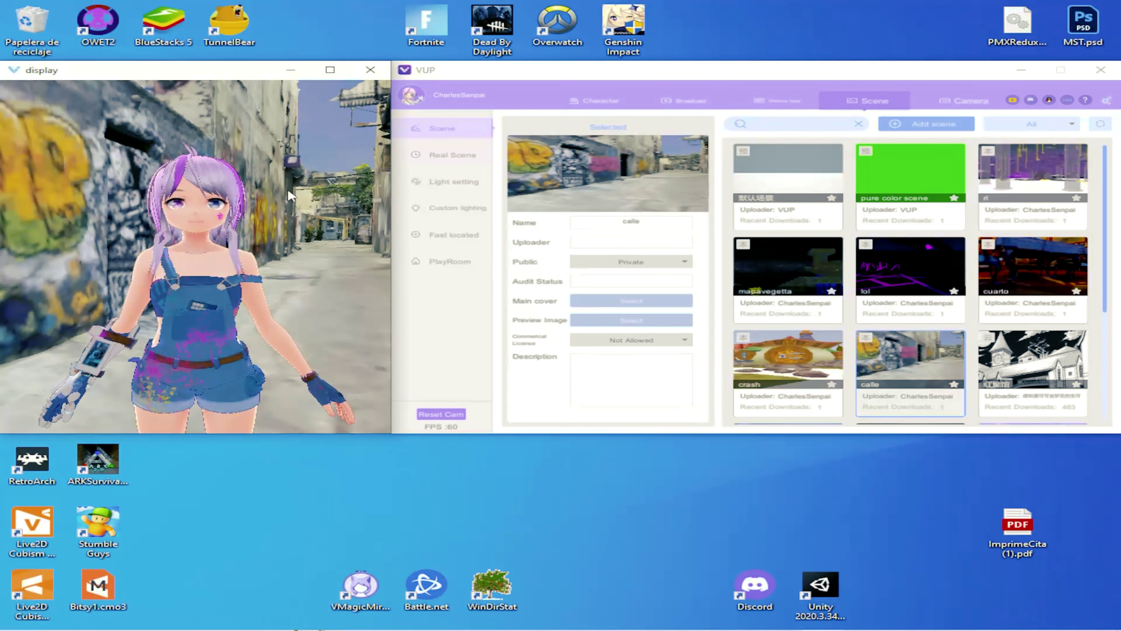
- Maximize the avatar display window and orbit the camera around the avatar
left_click(329, 69)
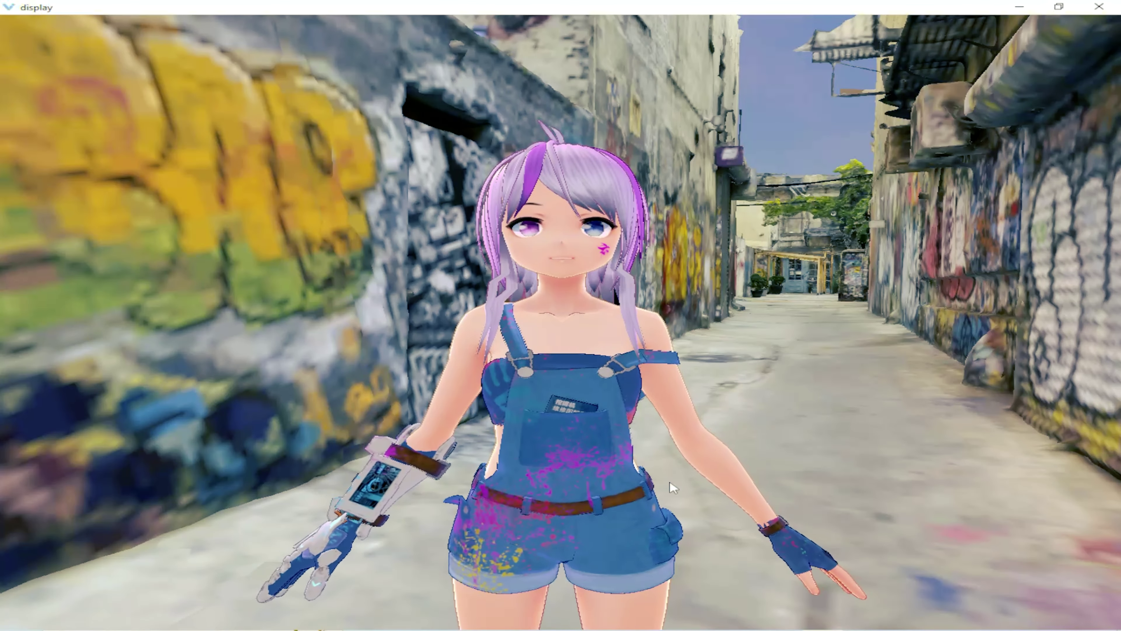
scroll(694, 447, "up", 5)
scroll(691, 441, "down", 5)
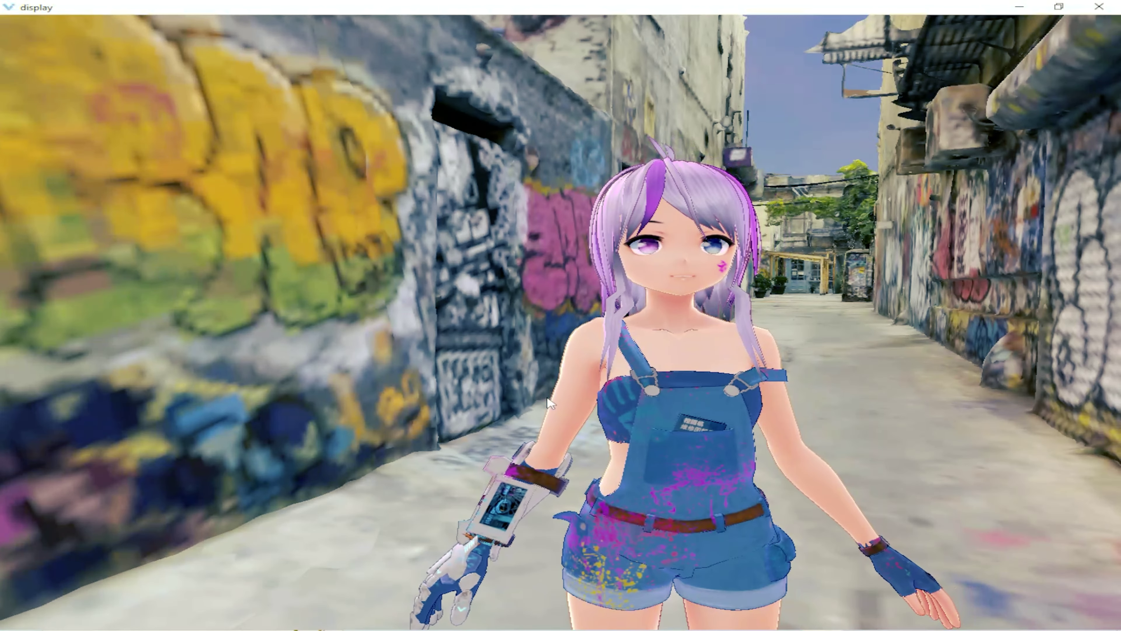
right_click_drag(473, 423, 548, 402)
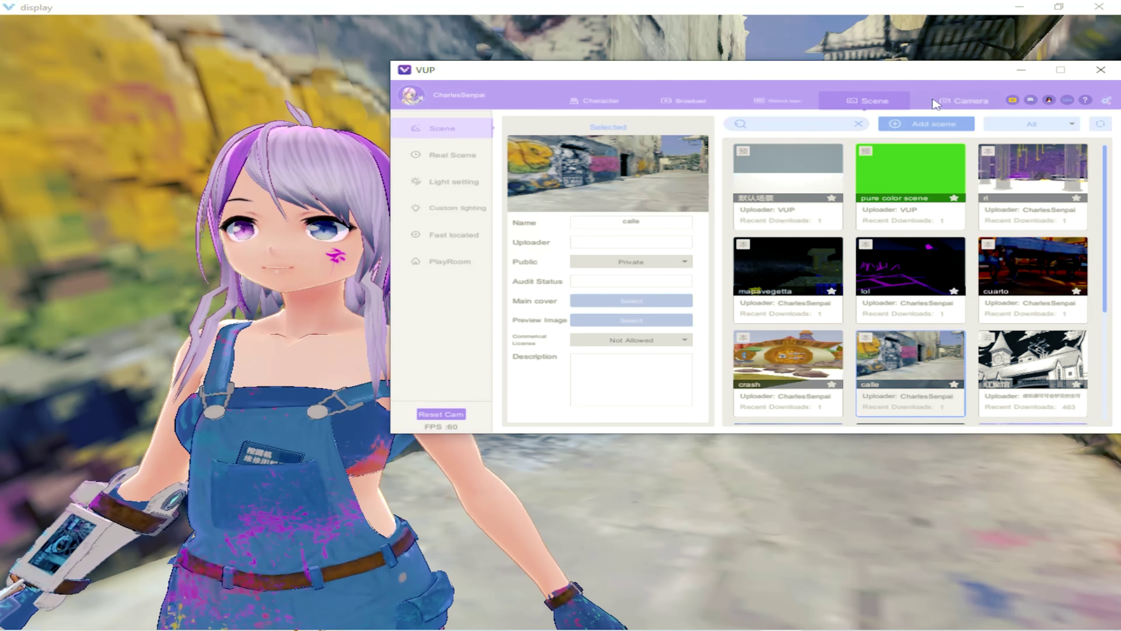
- Apply the Body following camera preset, then return to the scene library
left_click(935, 103)
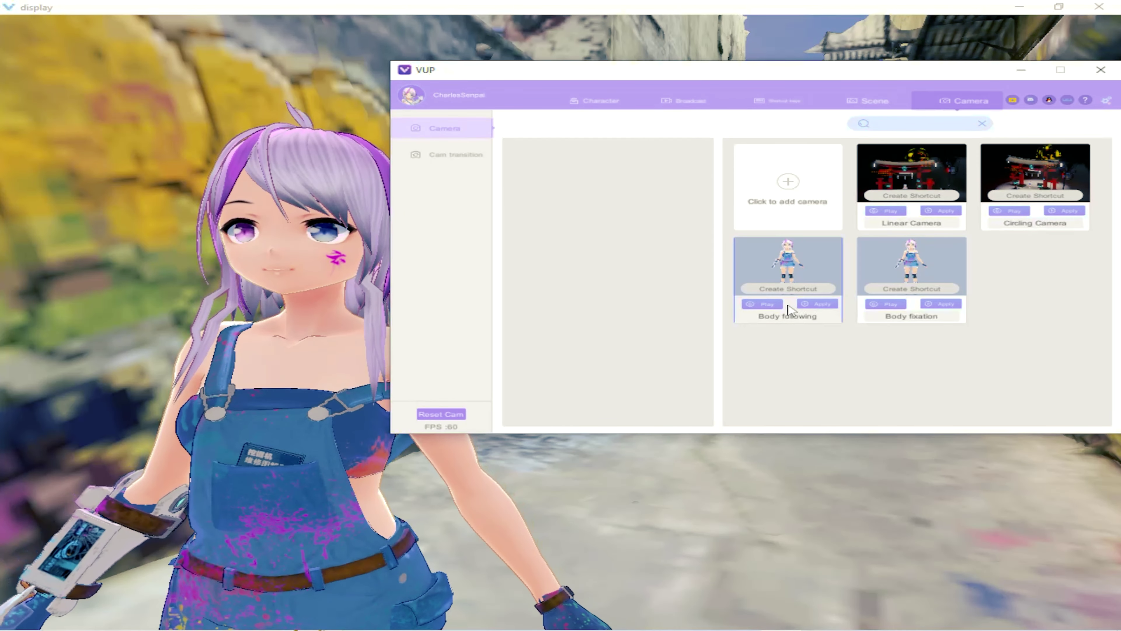
left_click(823, 317)
left_click(206, 362)
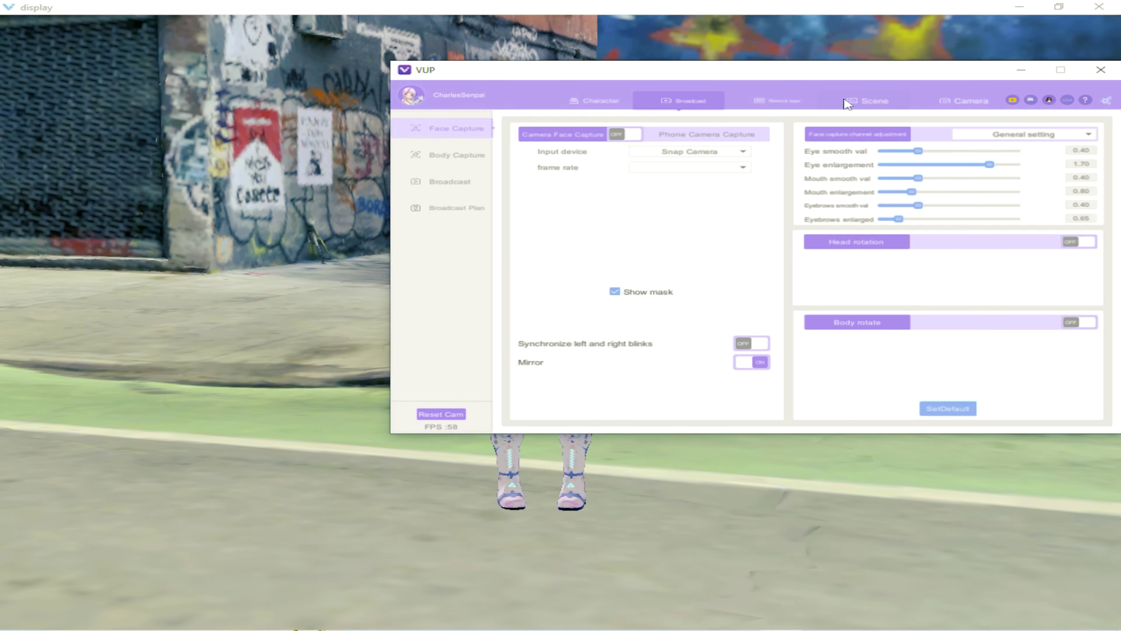
left_click(850, 103)
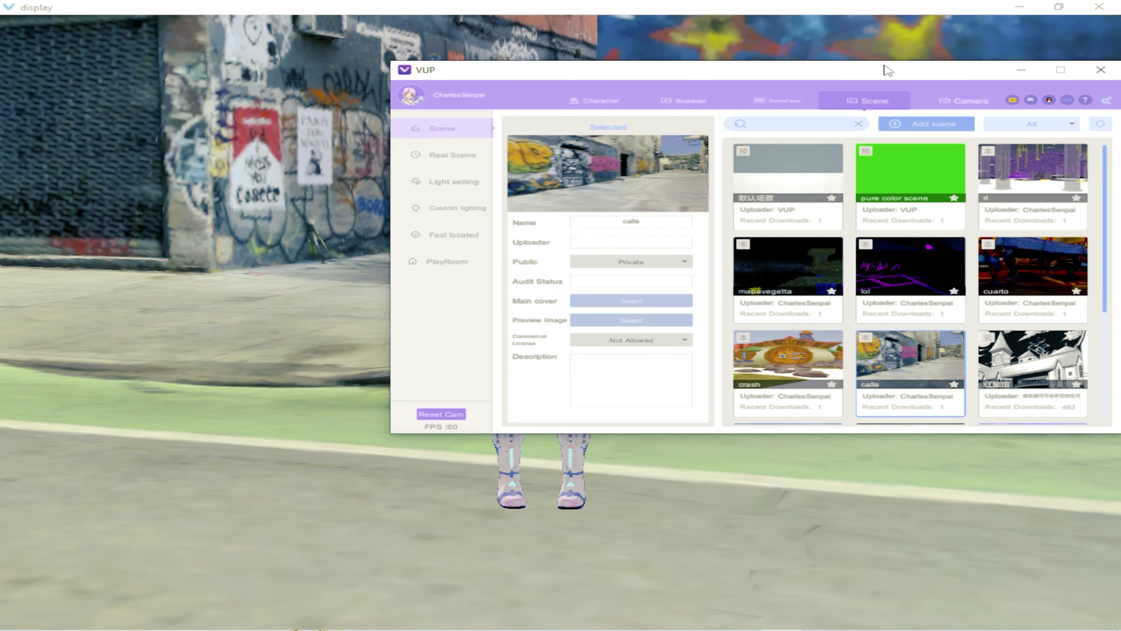
- Switch the backdrop to the purple pillar scene and view it in the avatar display
left_click_drag(885, 66, 789, 67)
left_click(935, 161)
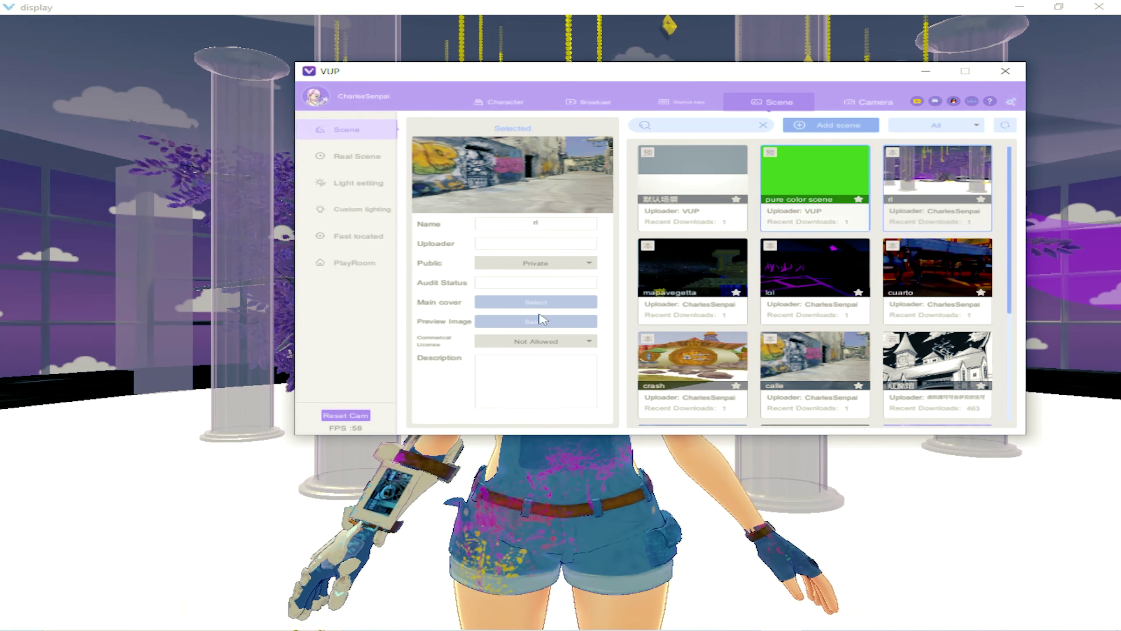
left_click(212, 339)
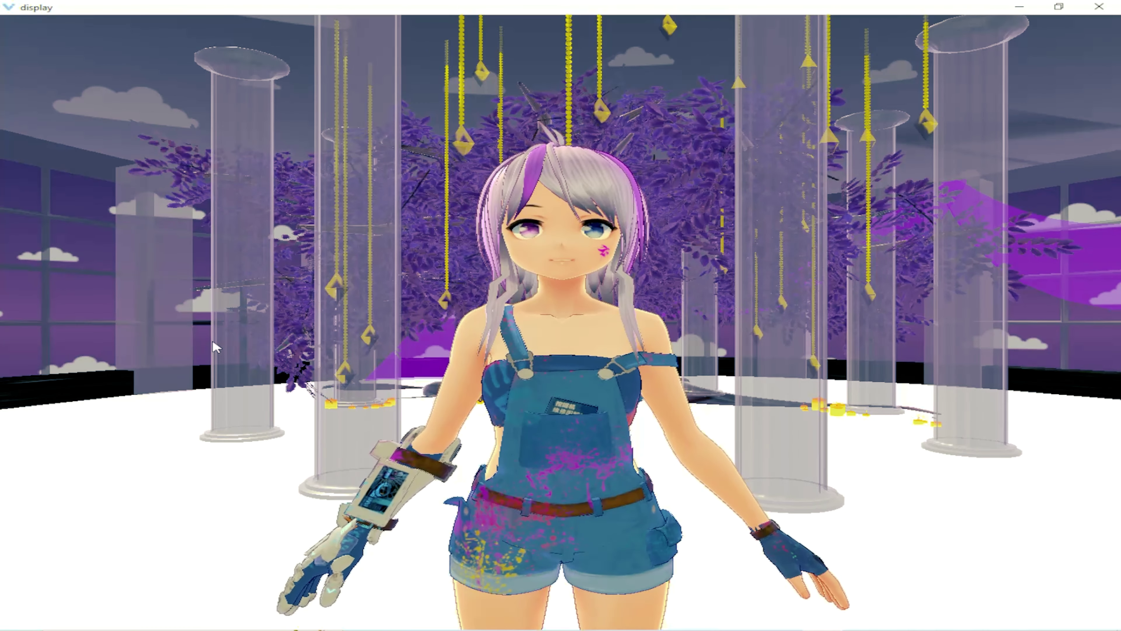
key("alt+Tab")
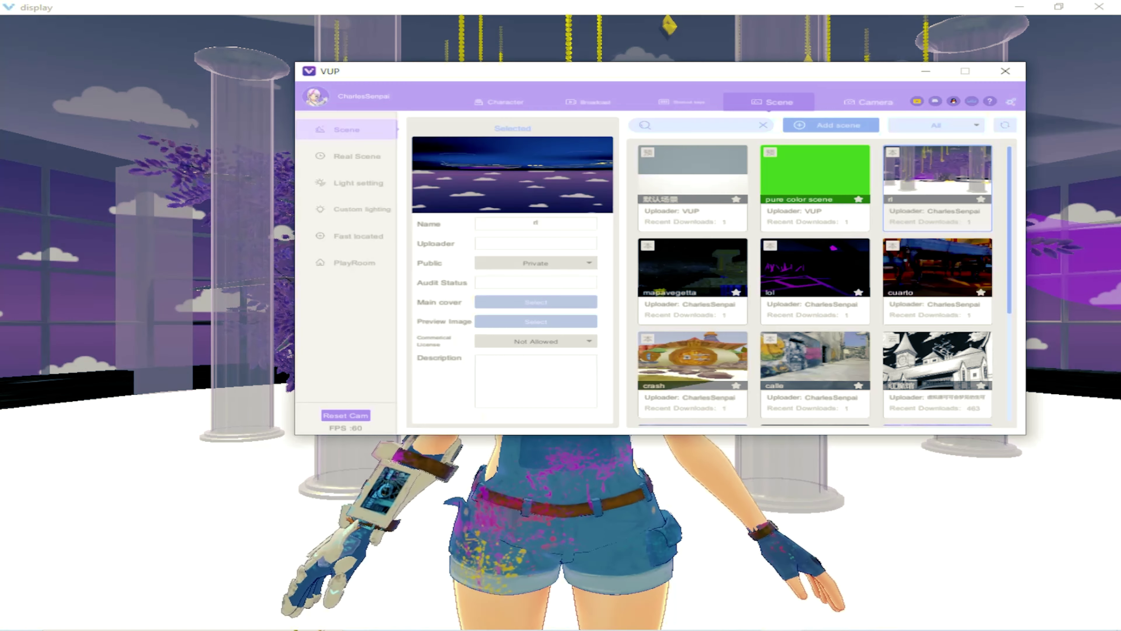
left_click(399, 555)
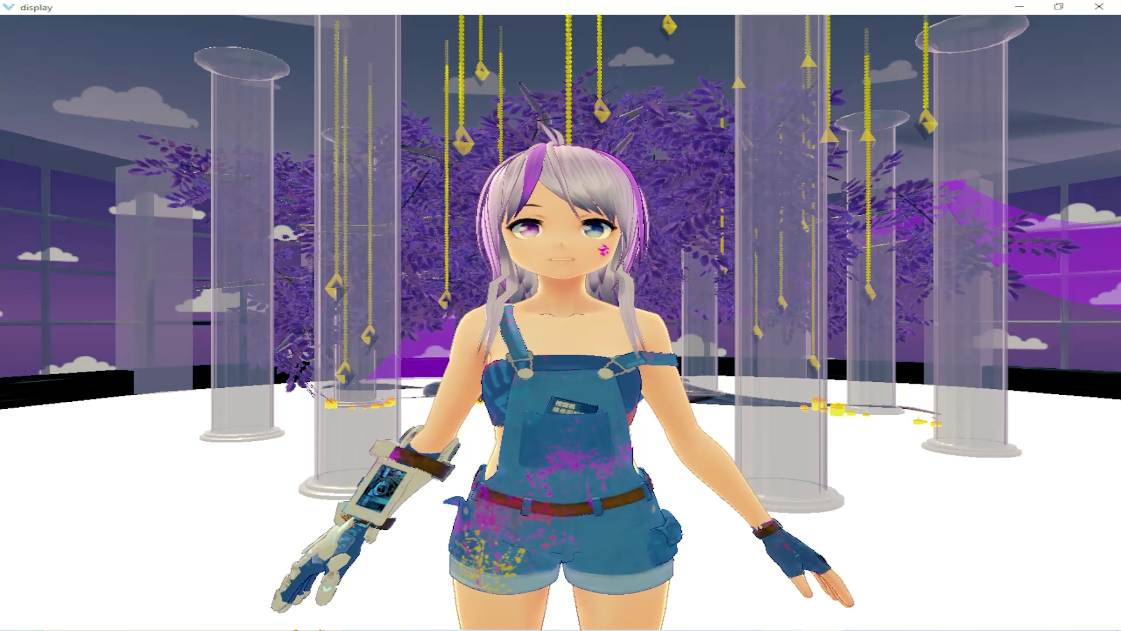
key("alt+Tab")
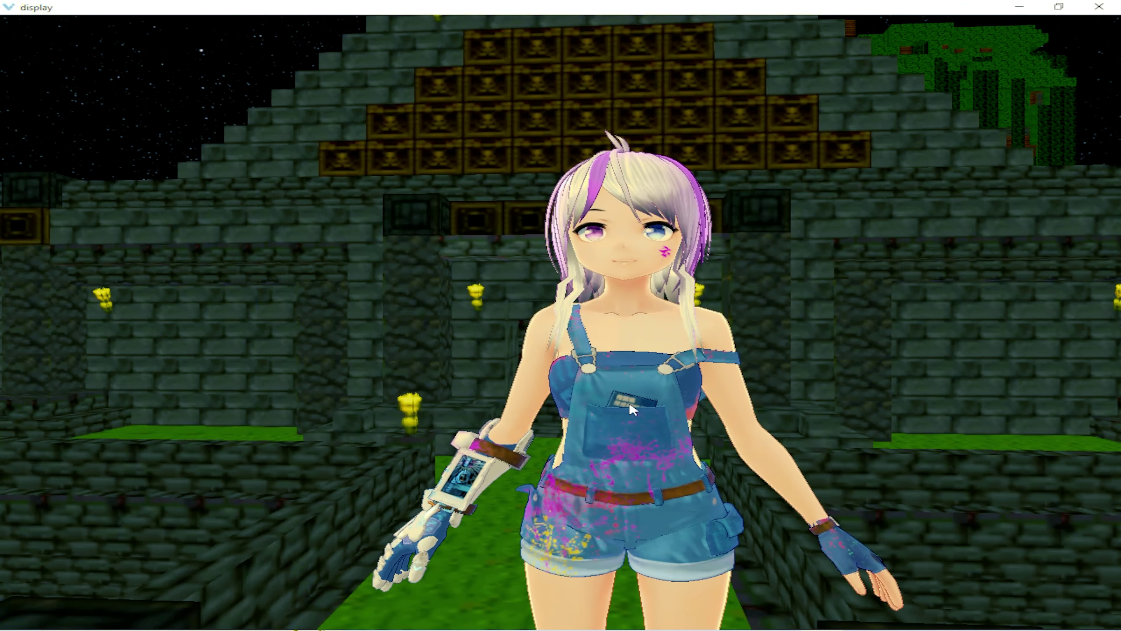